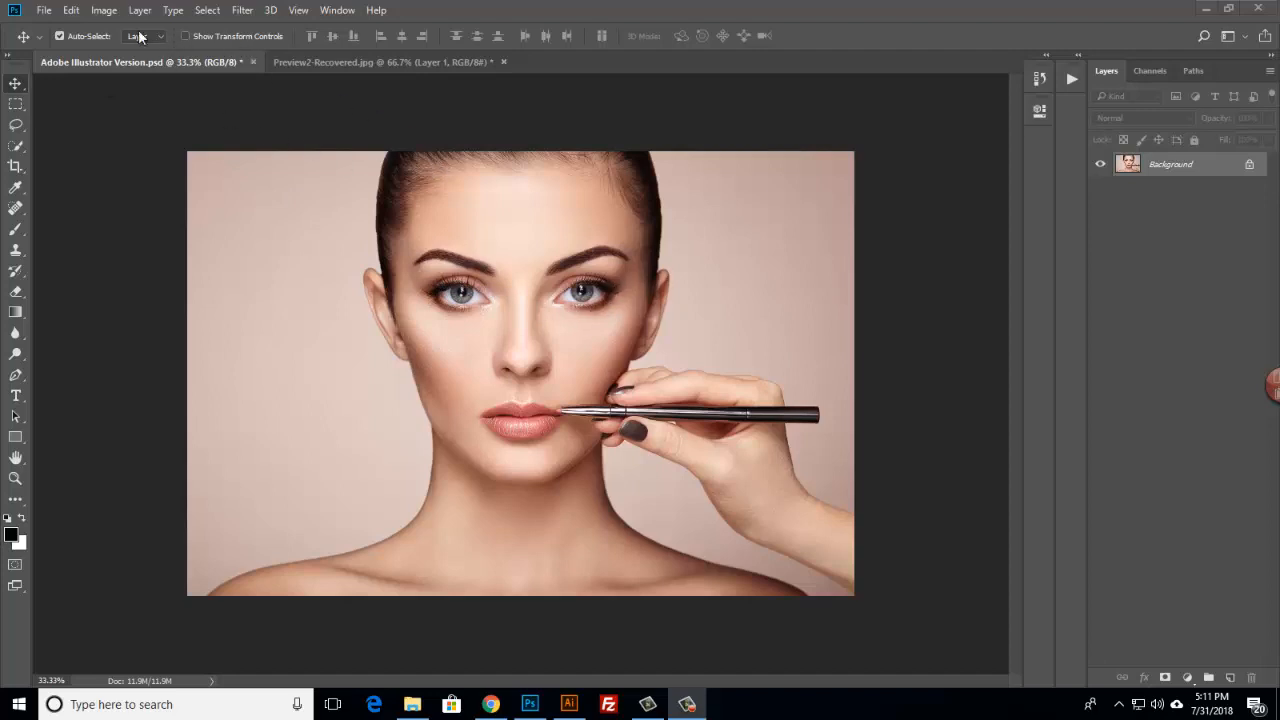
# Check the image's colour mode and bits-per-channel setting
pyautogui.click(104, 10)
pyautogui.moveTo(135, 30)
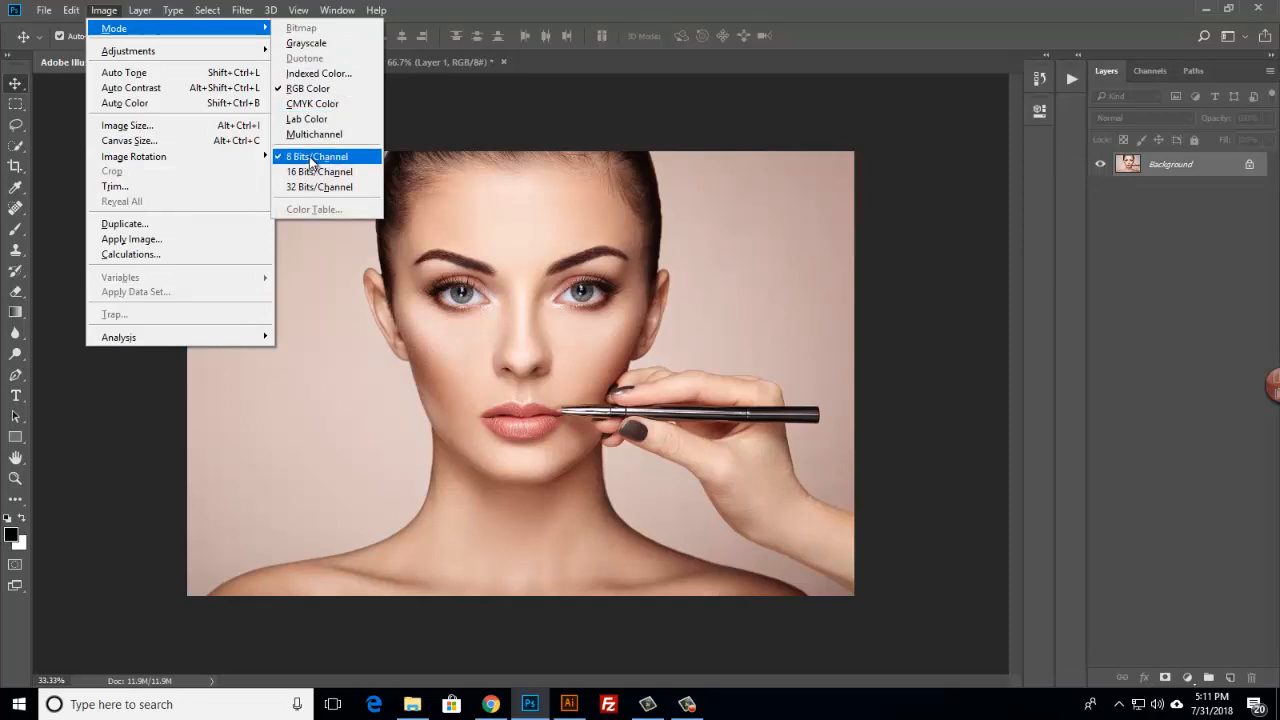
pyautogui.click(1211, 165)
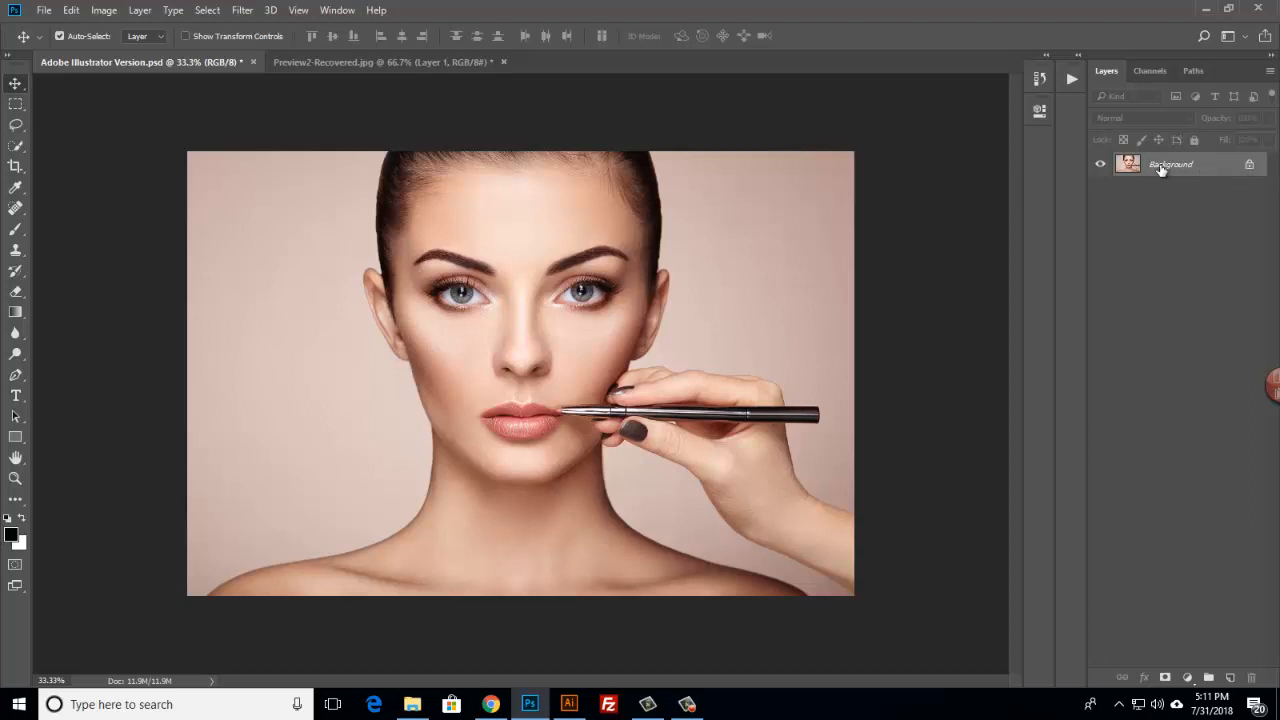
# Unlock the Background layer and convert the resulting layer back into a locked background
pyautogui.click(1249, 166)
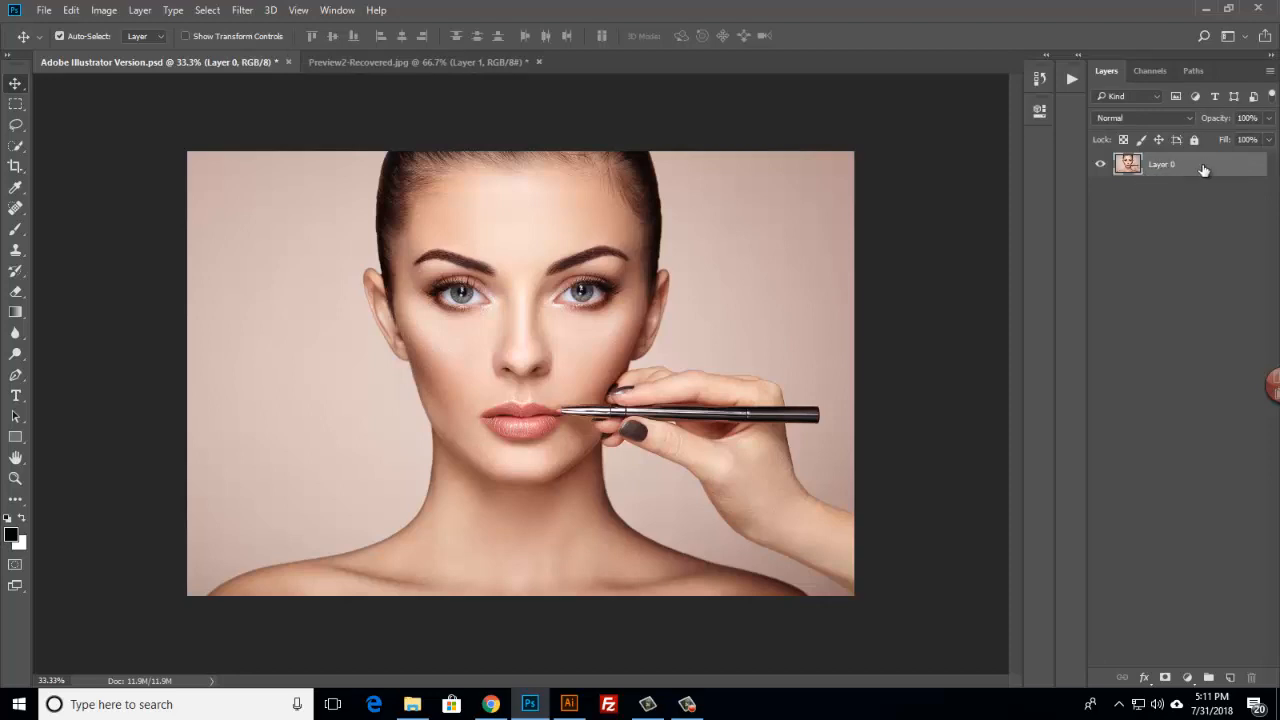
pyautogui.click(140, 11)
pyautogui.moveTo(172, 30)
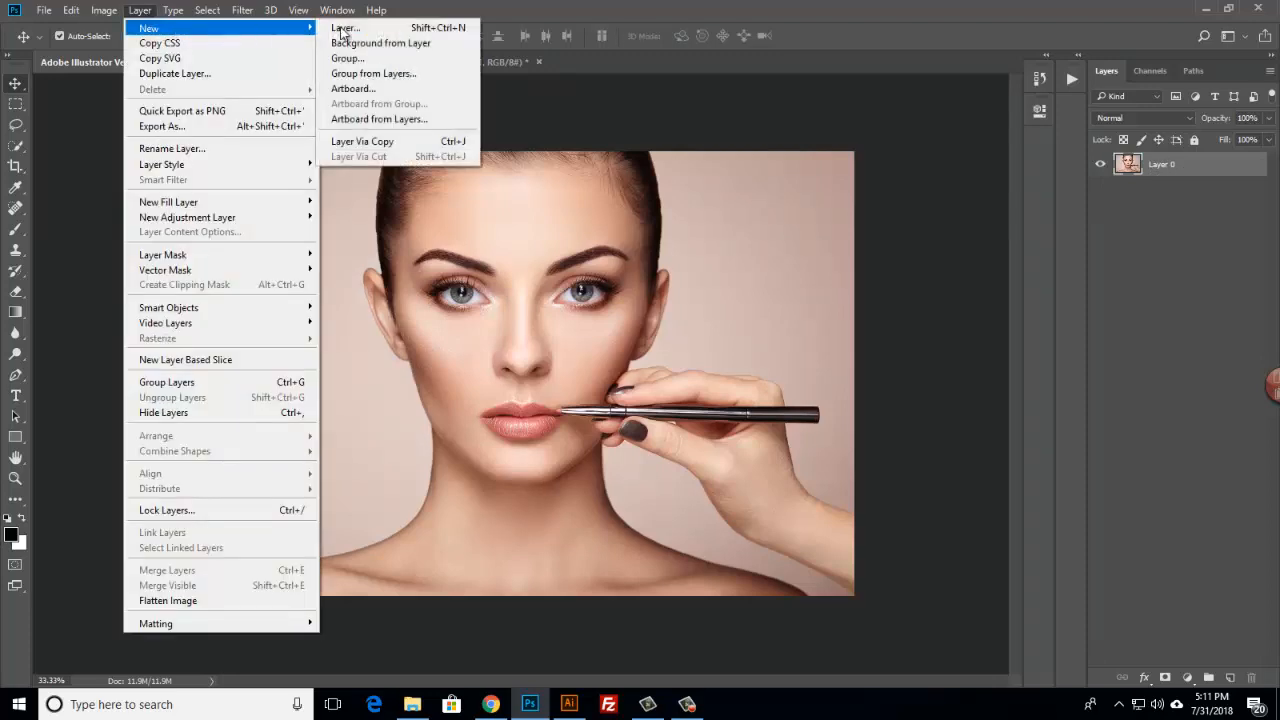
pyautogui.click(389, 51)
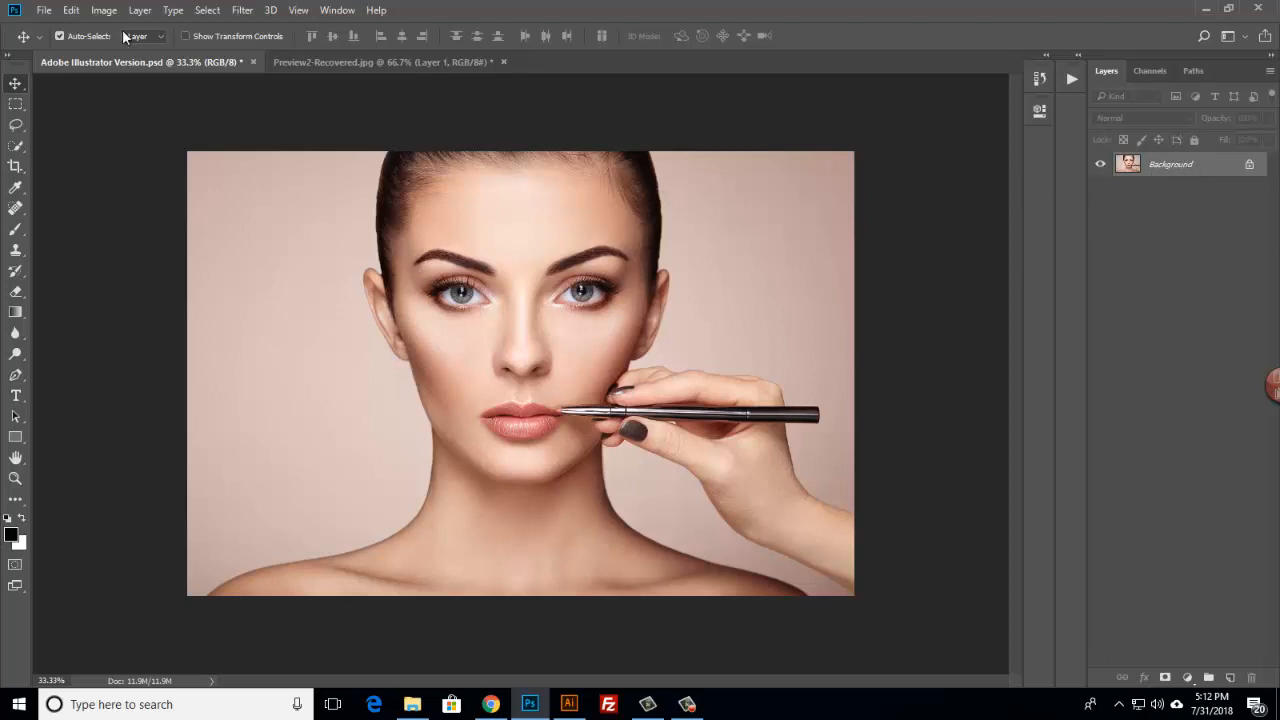
# Open the Image Size settings and set the resolution to 72 pixels/inch
pyautogui.click(104, 10)
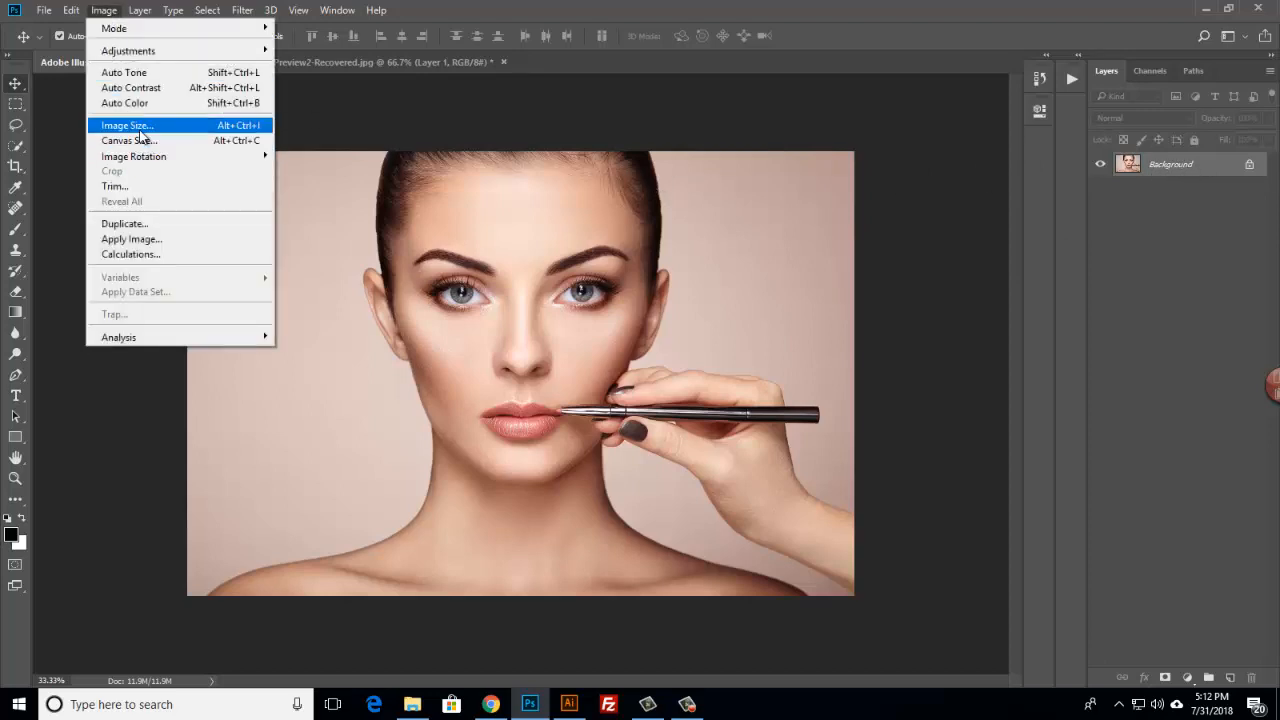
pyautogui.click(140, 127)
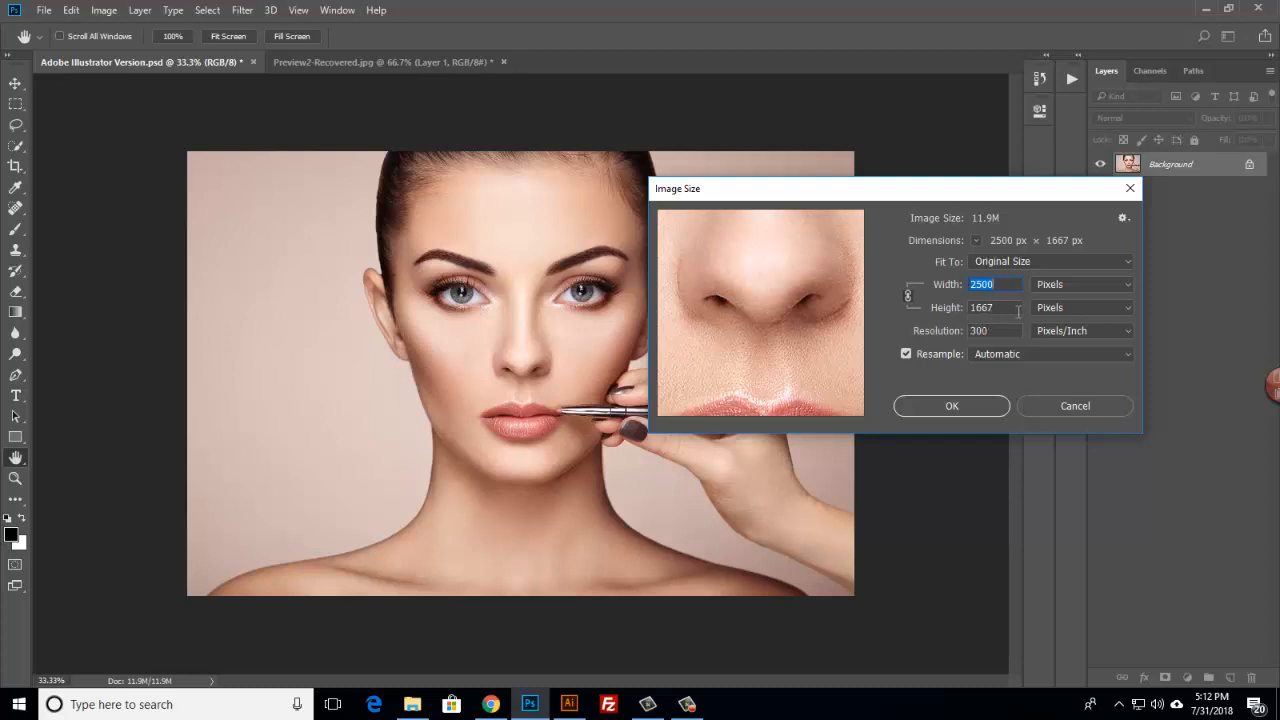
pyautogui.moveTo(966, 187)
pyautogui.mouseDown()
pyautogui.moveTo(876, 250)
pyautogui.moveTo(979, 181)
pyautogui.mouseUp()
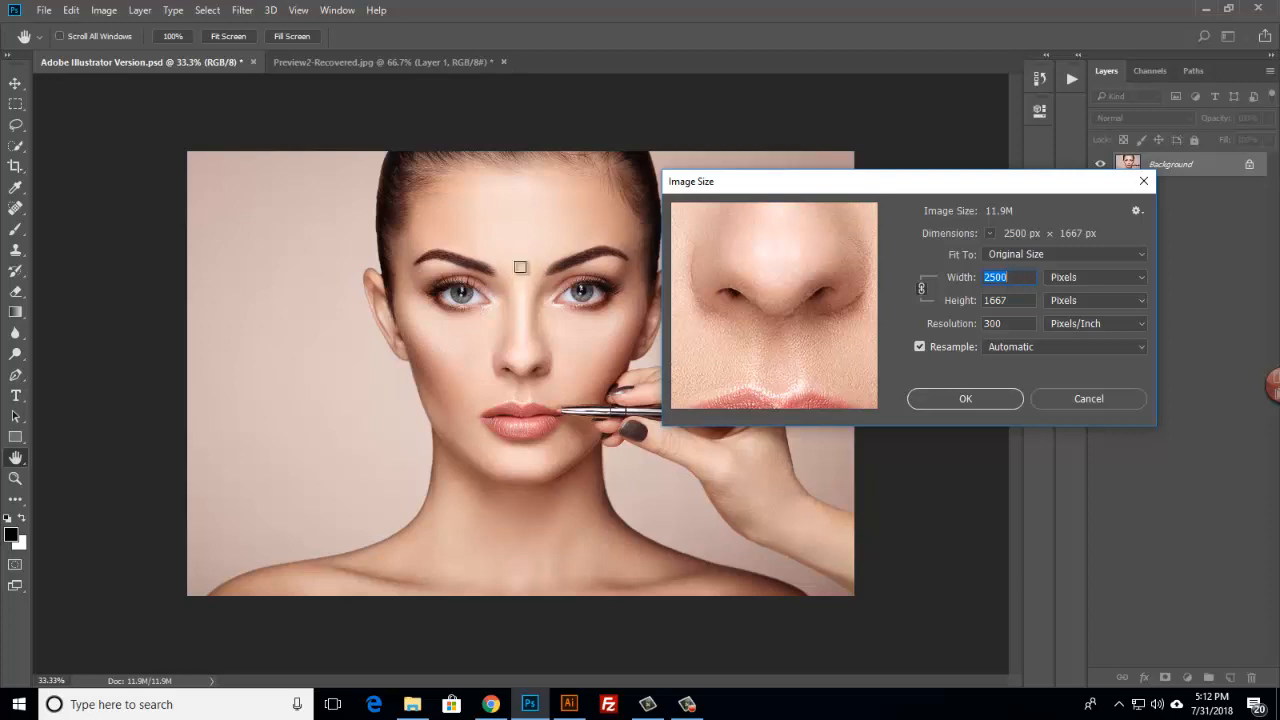
pyautogui.moveTo(920, 182); pyautogui.dragTo(762, 190)
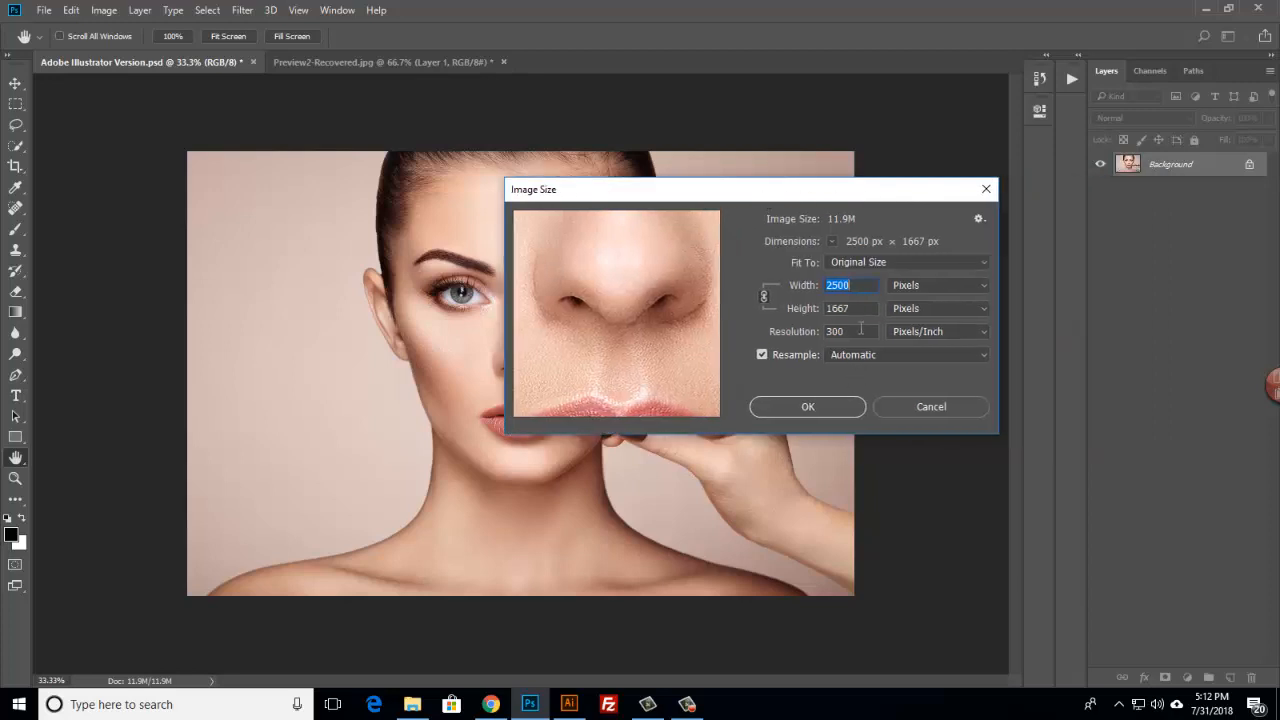
pyautogui.click(860, 330)
pyautogui.write('7')
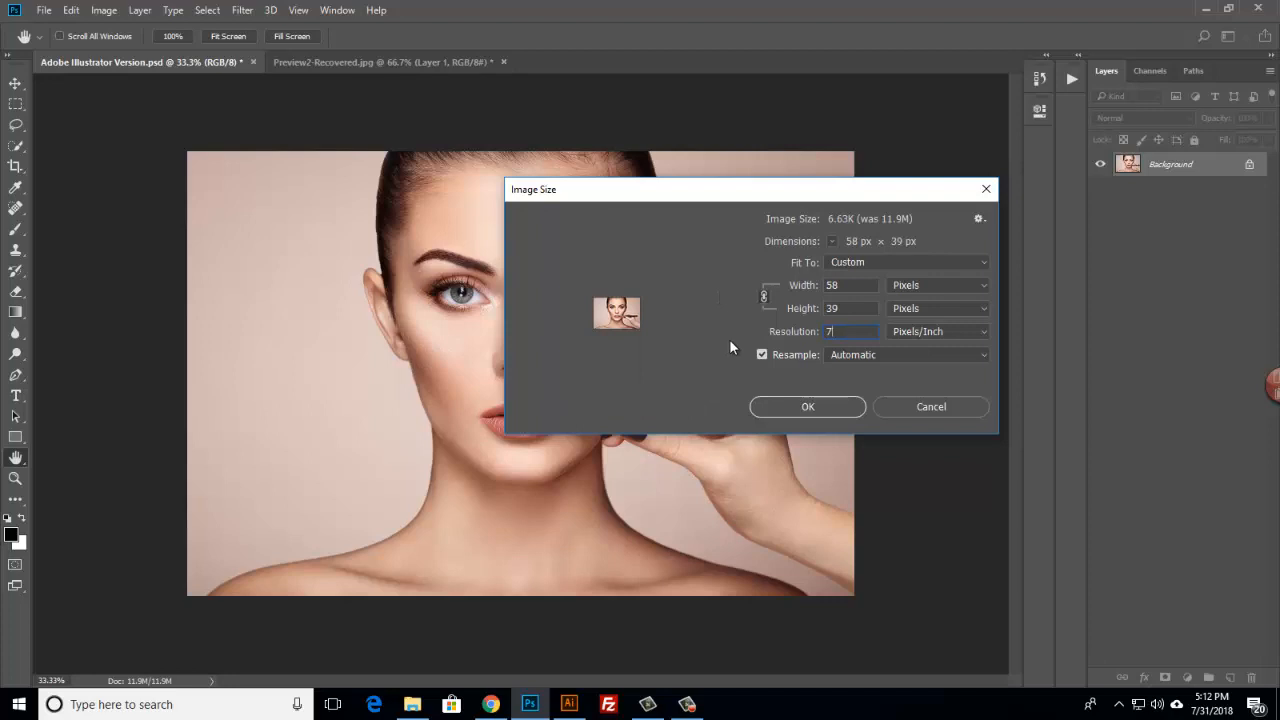
pyautogui.write('2')
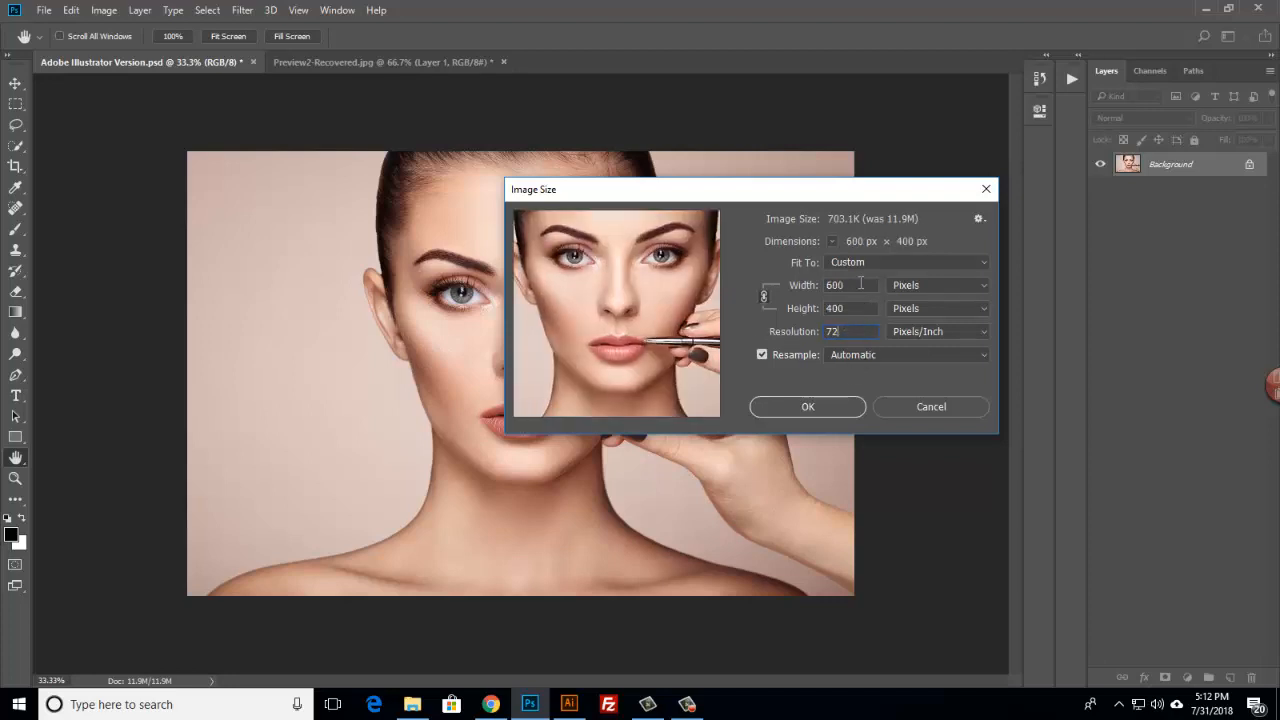
# Try an image width of 3000 pixels and restore the original size values
pyautogui.doubleClick(836, 286)
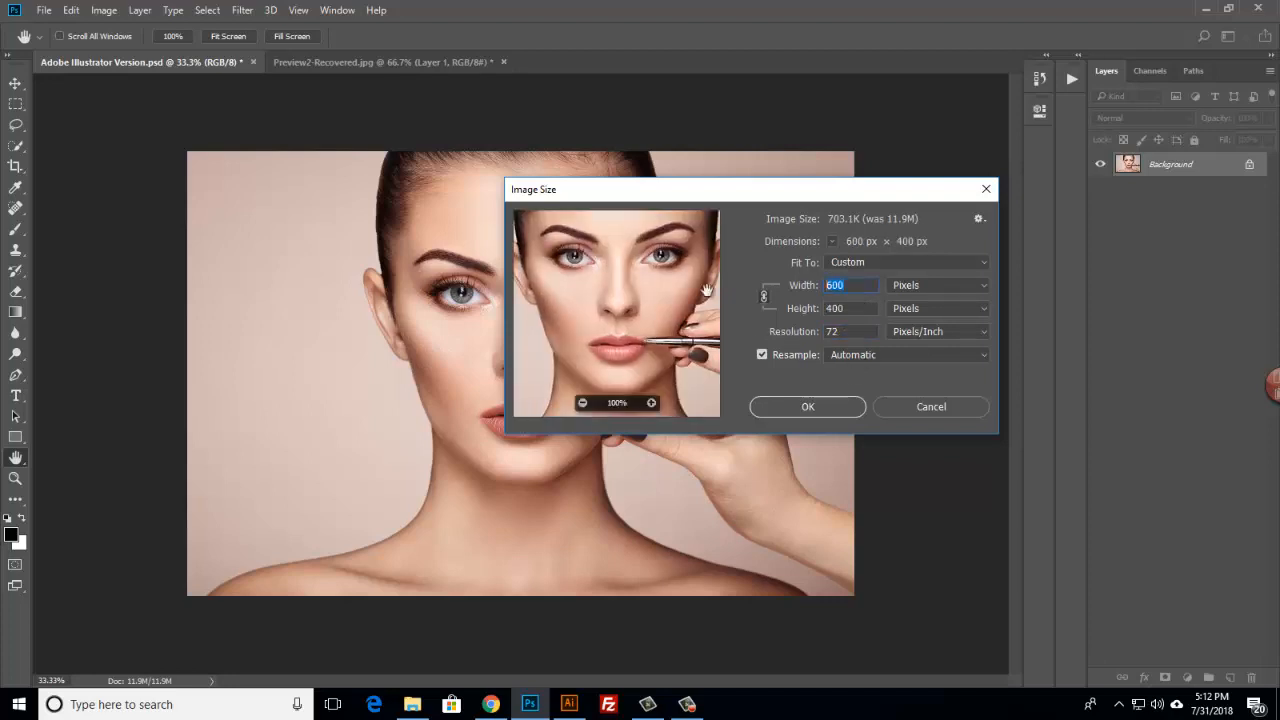
pyautogui.doubleClick(850, 331)
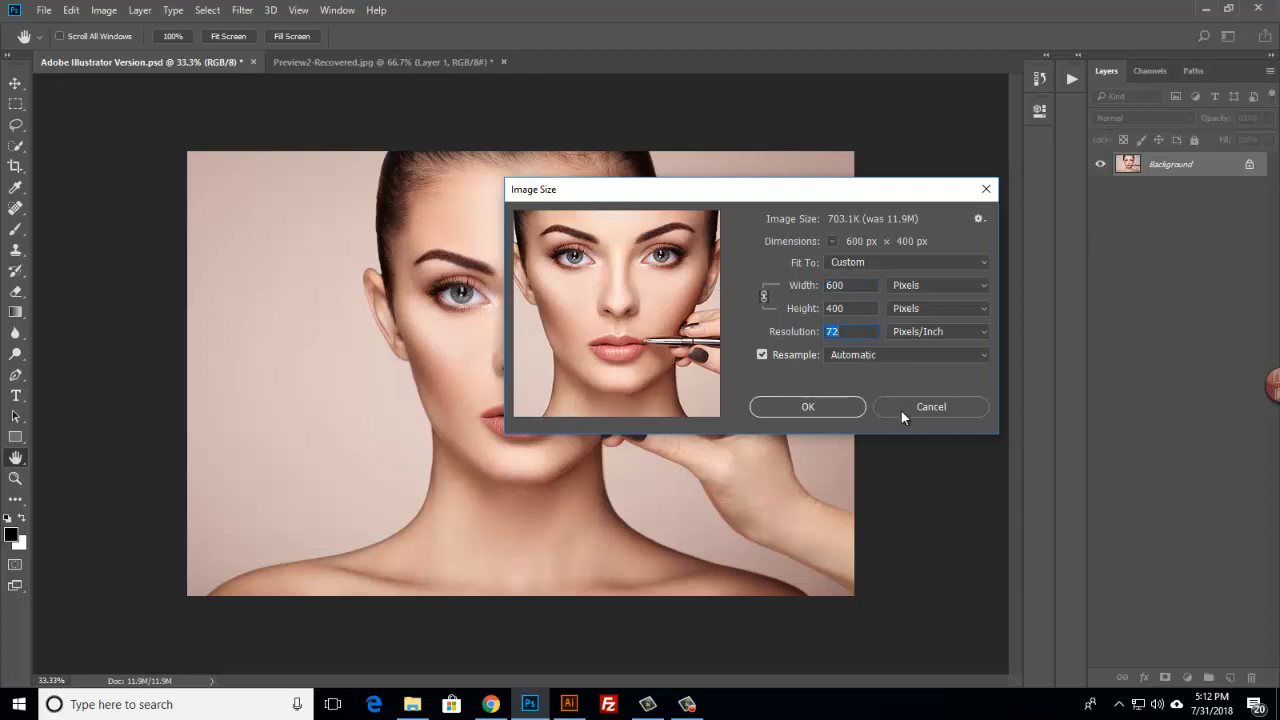
pyautogui.doubleClick(840, 288)
pyautogui.write('3000')
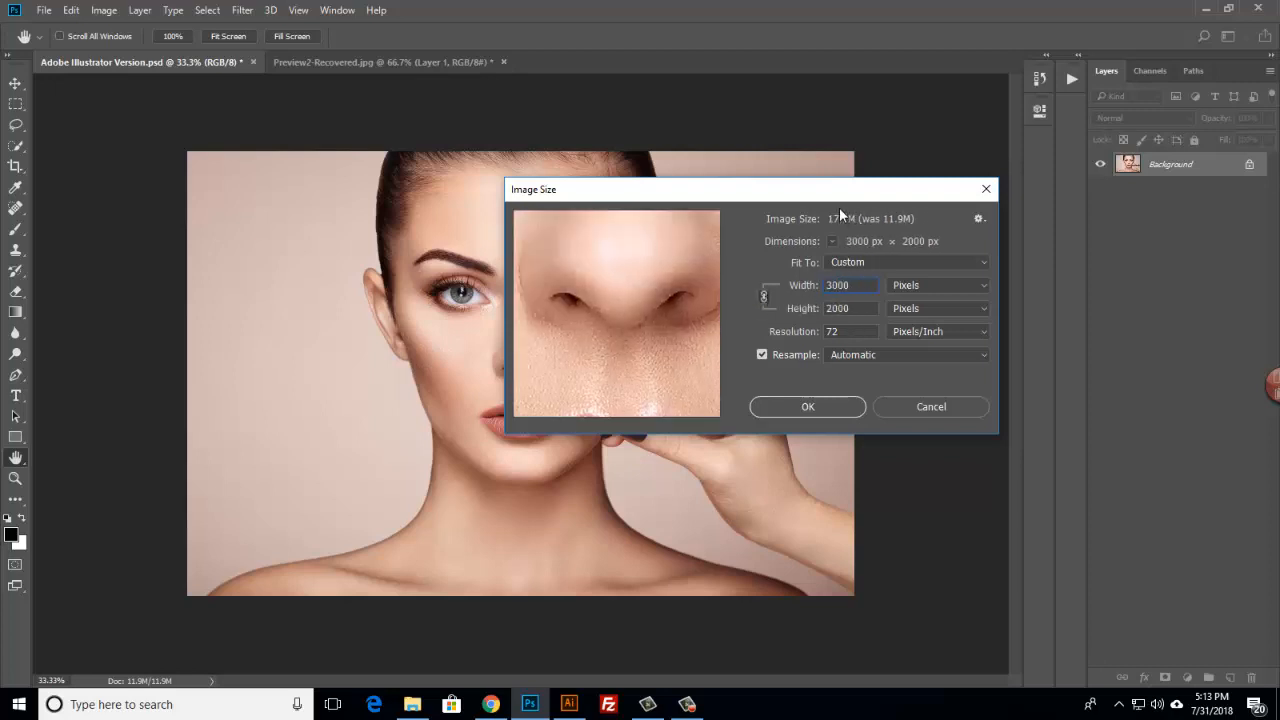
pyautogui.moveTo(840, 192); pyautogui.dragTo(855, 163)
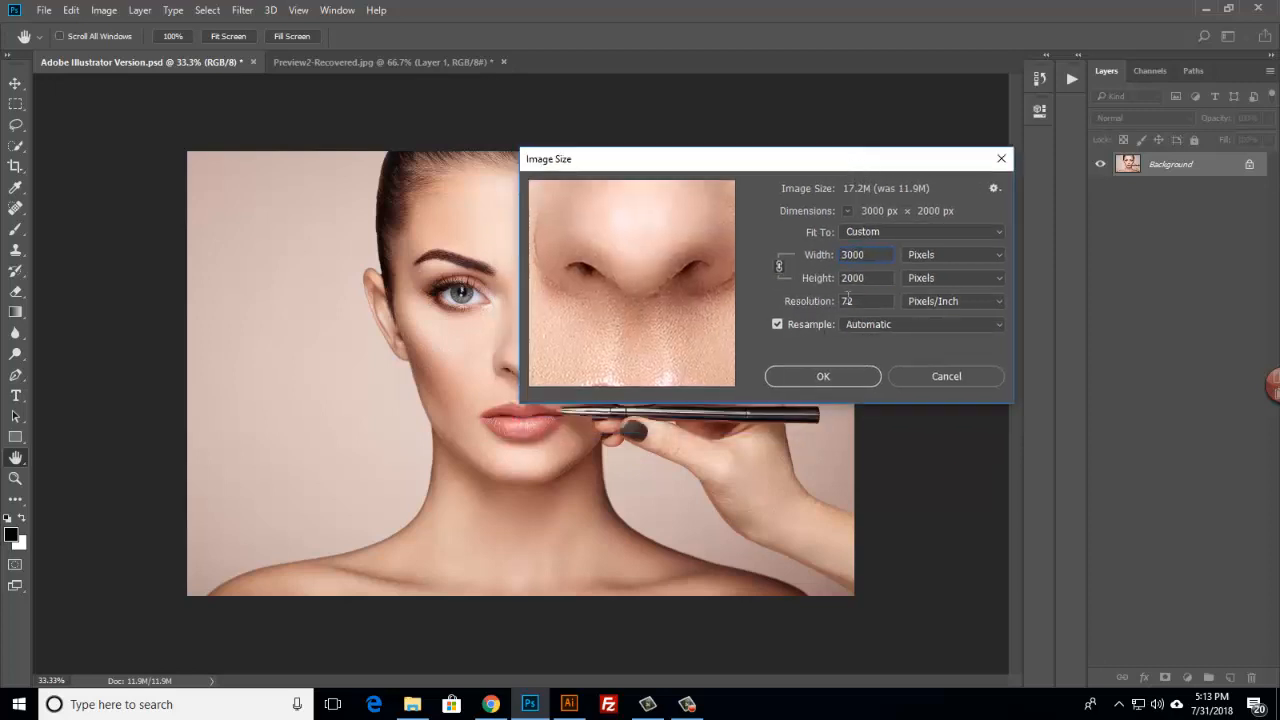
pyautogui.moveTo(866, 177); pyautogui.dragTo(820, 169)
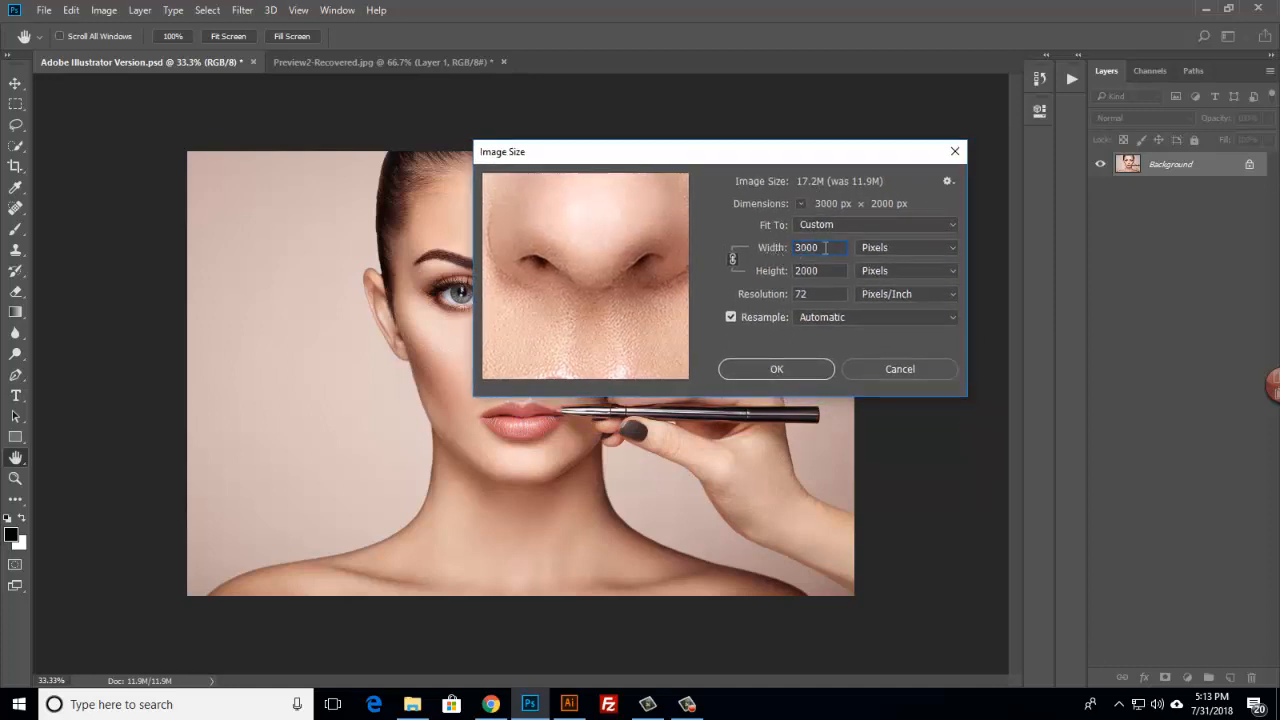
pyautogui.click(735, 262)
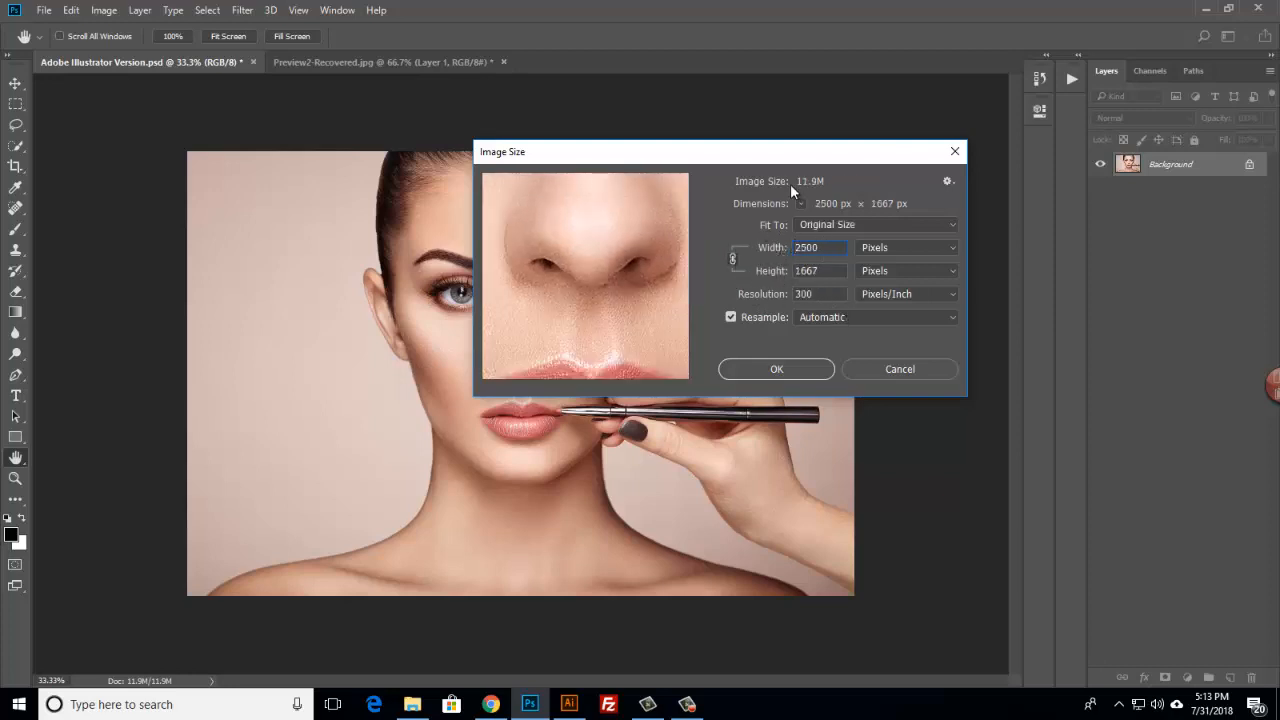
# Set the image resolution to 300 pixels/inch and the width to 2500 pixels, and apply the image size
pyautogui.moveTo(800, 158); pyautogui.dragTo(824, 164)
pyautogui.doubleClick(825, 299)
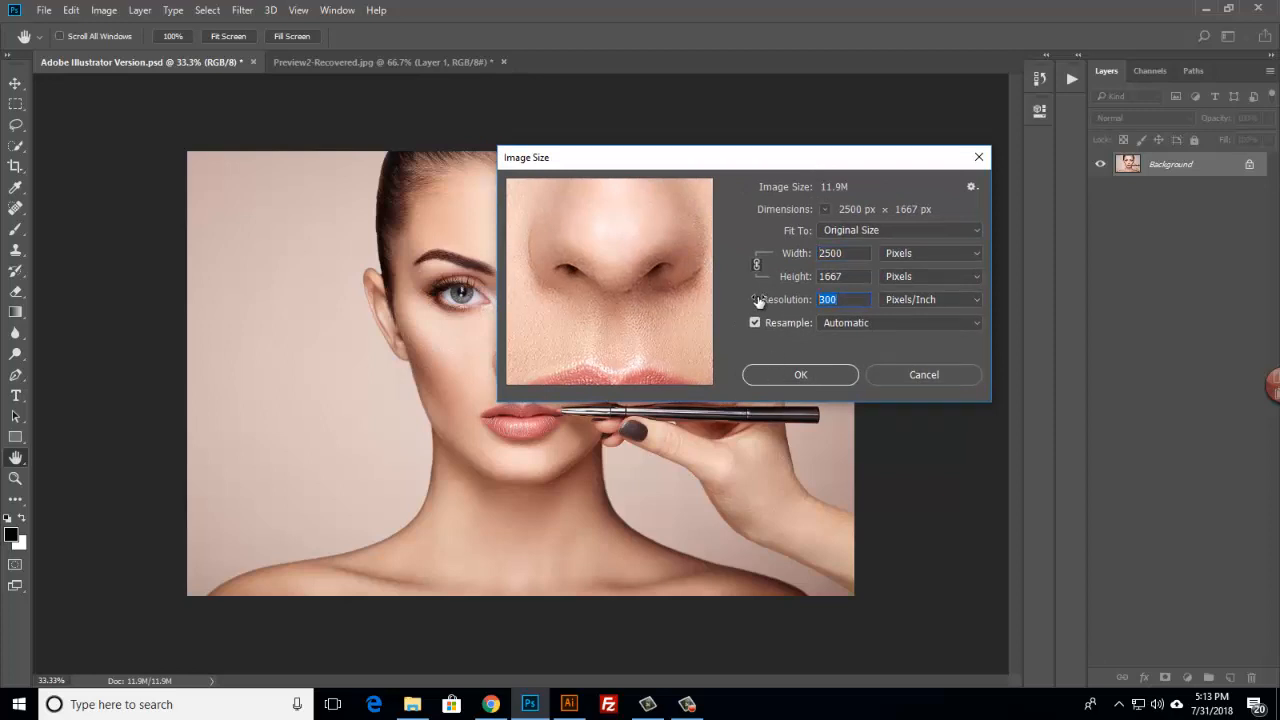
pyautogui.write('300')
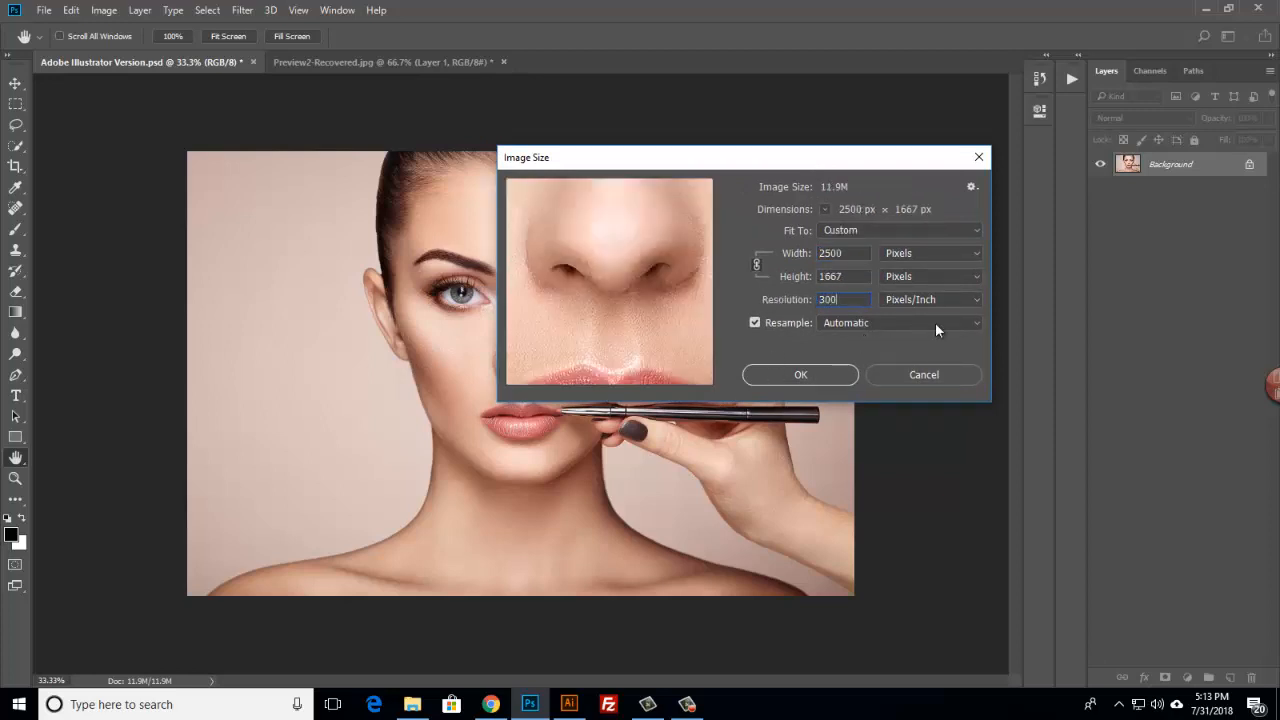
pyautogui.doubleClick(849, 253)
pyautogui.write('2500')
pyautogui.moveTo(748, 160); pyautogui.dragTo(654, 184)
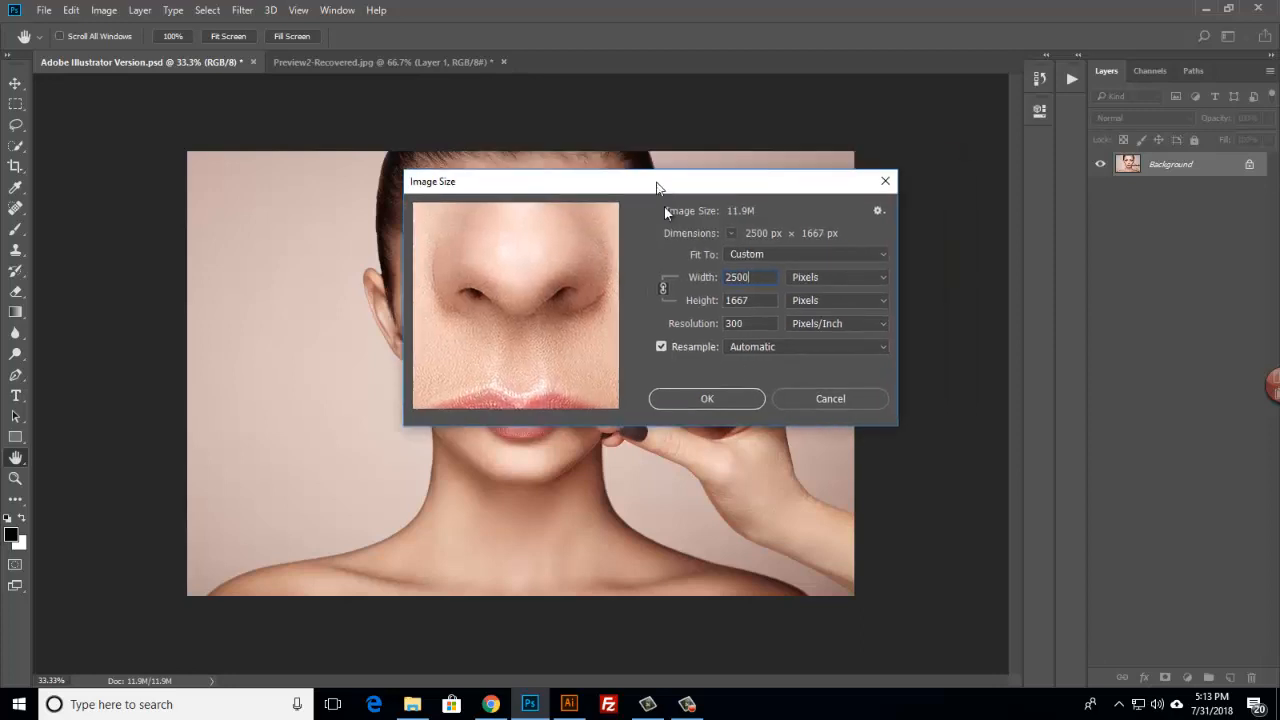
pyautogui.click(718, 399)
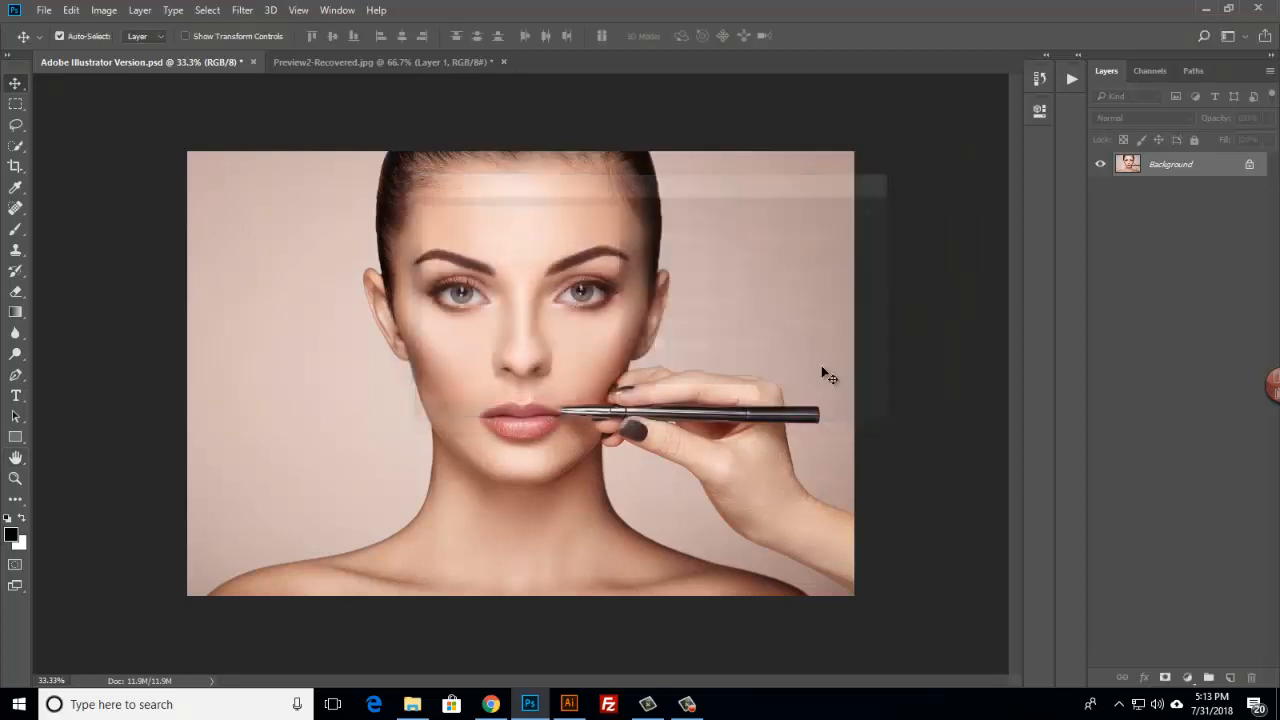
# Load the Money Effect Ps Action file from its File Explorer folder into the actions list and expand the set
pyautogui.click(1071, 79)
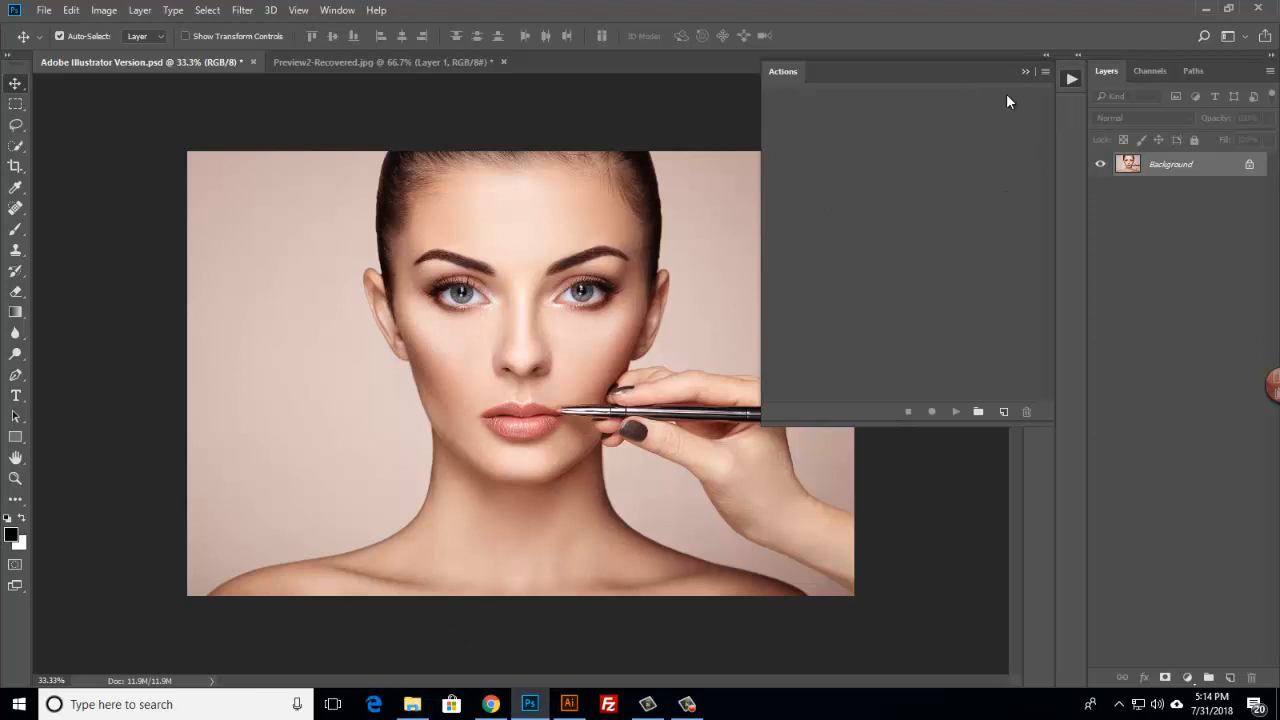
pyautogui.click(412, 704)
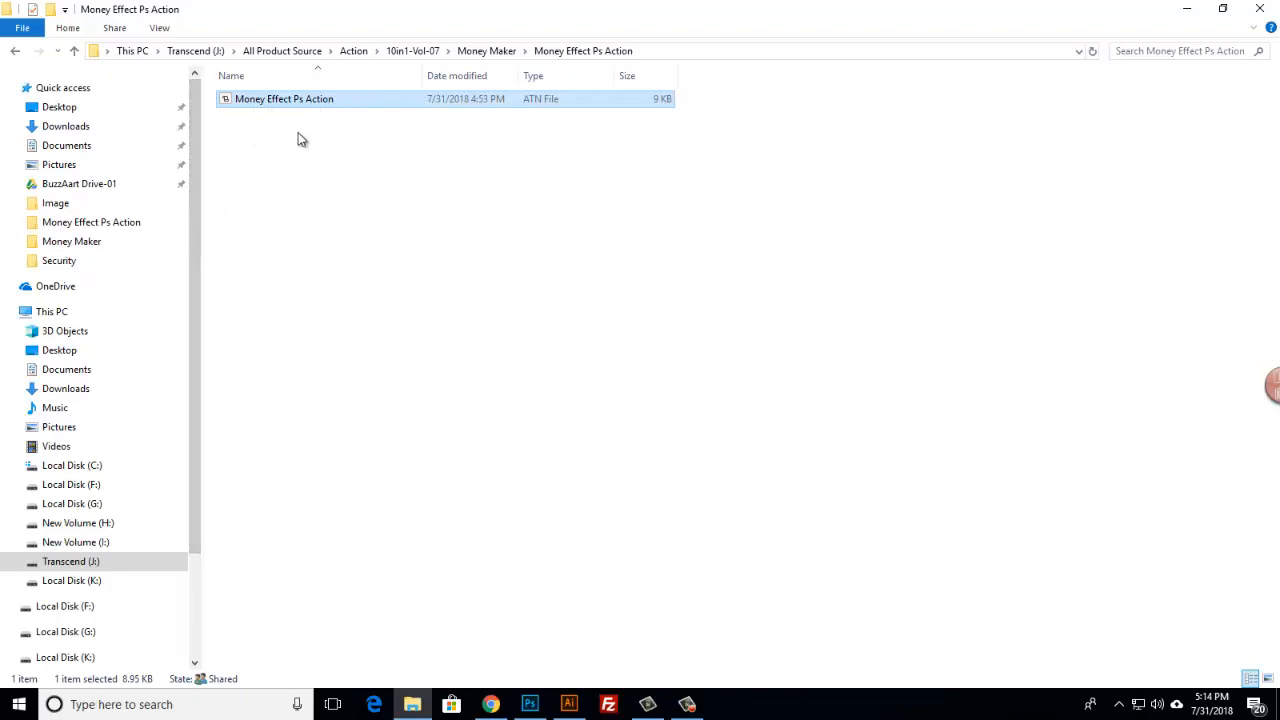
pyautogui.moveTo(298, 100); pyautogui.dragTo(856, 151)
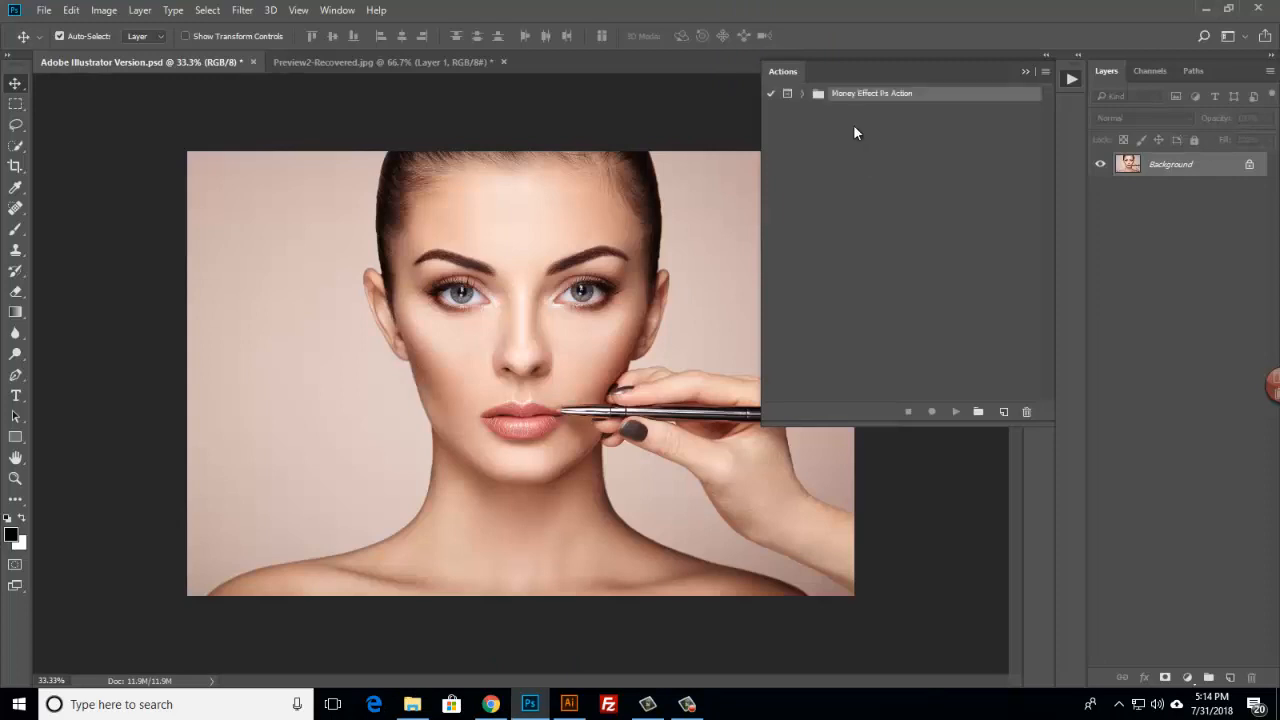
pyautogui.click(803, 95)
# Add a new layer above Background and paint black over the woman's face and neck with the Brush tool
pyautogui.click(1231, 678)
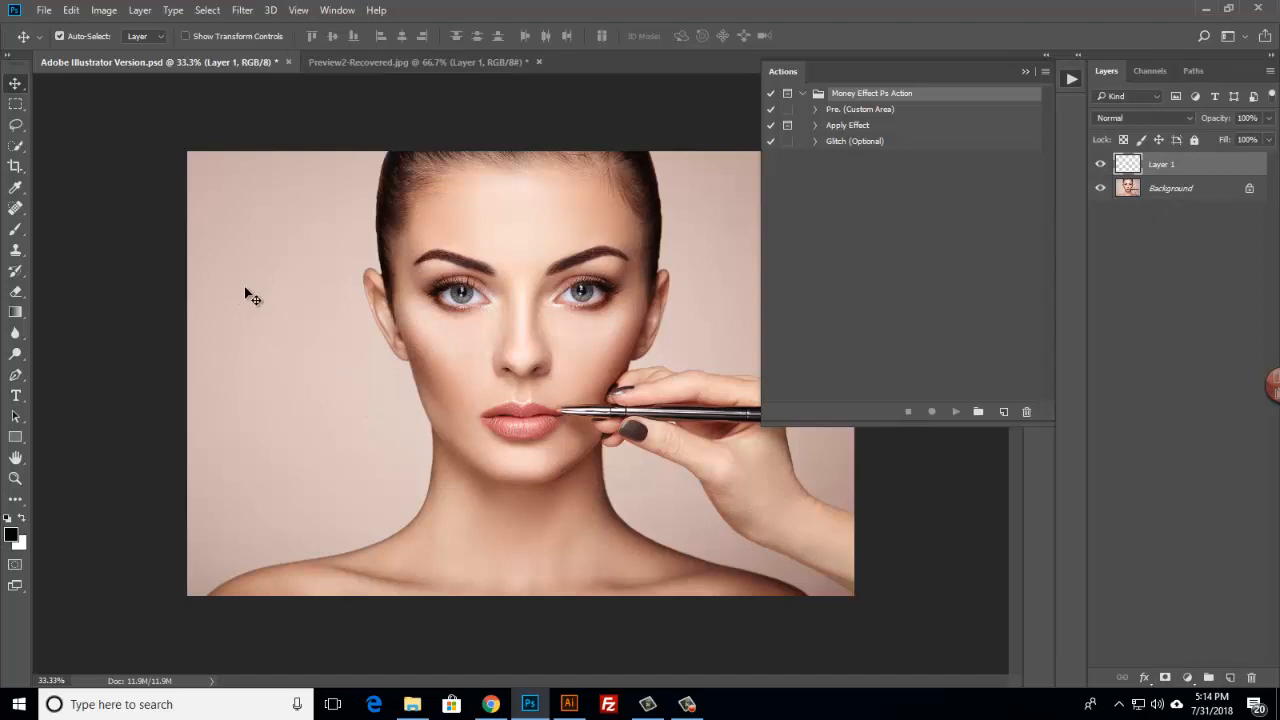
pyautogui.click(15, 229)
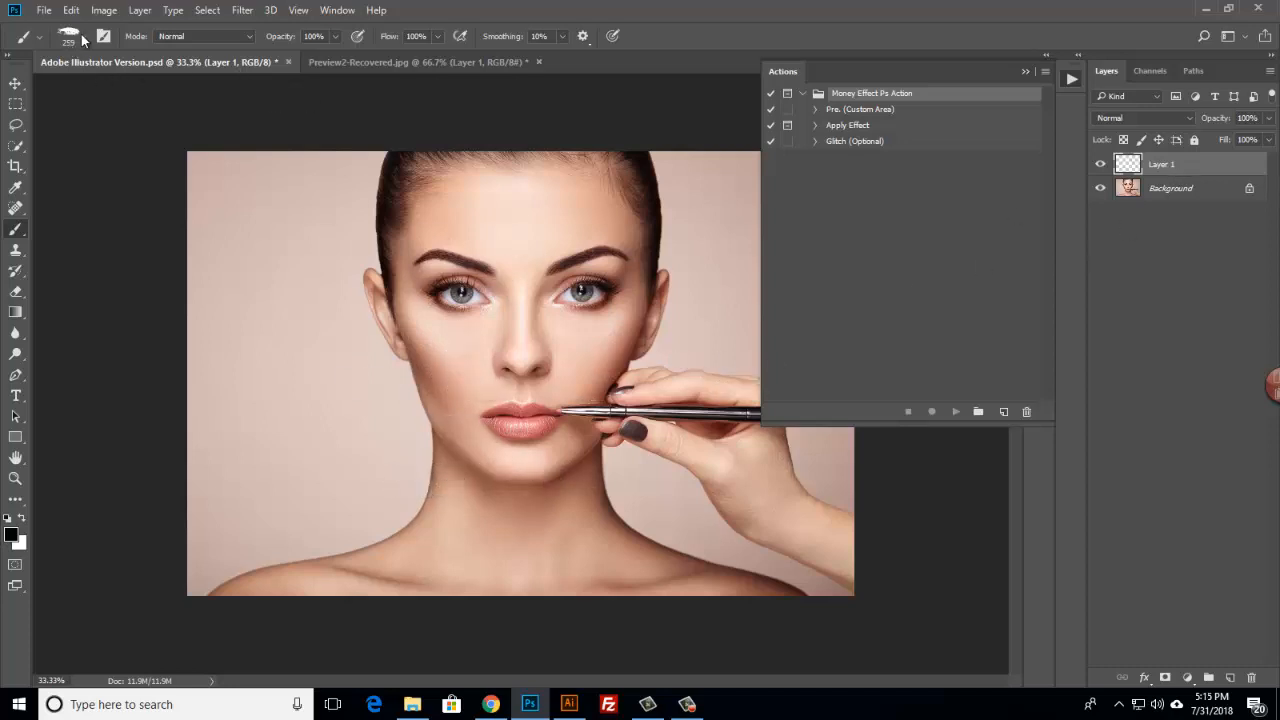
pyautogui.moveTo(455, 490)
pyautogui.mouseDown()
pyautogui.moveTo(443, 506)
pyautogui.moveTo(412, 398)
pyautogui.moveTo(445, 390)
pyautogui.moveTo(362, 272)
pyautogui.moveTo(398, 248)
pyautogui.moveTo(420, 262)
pyautogui.mouseUp()
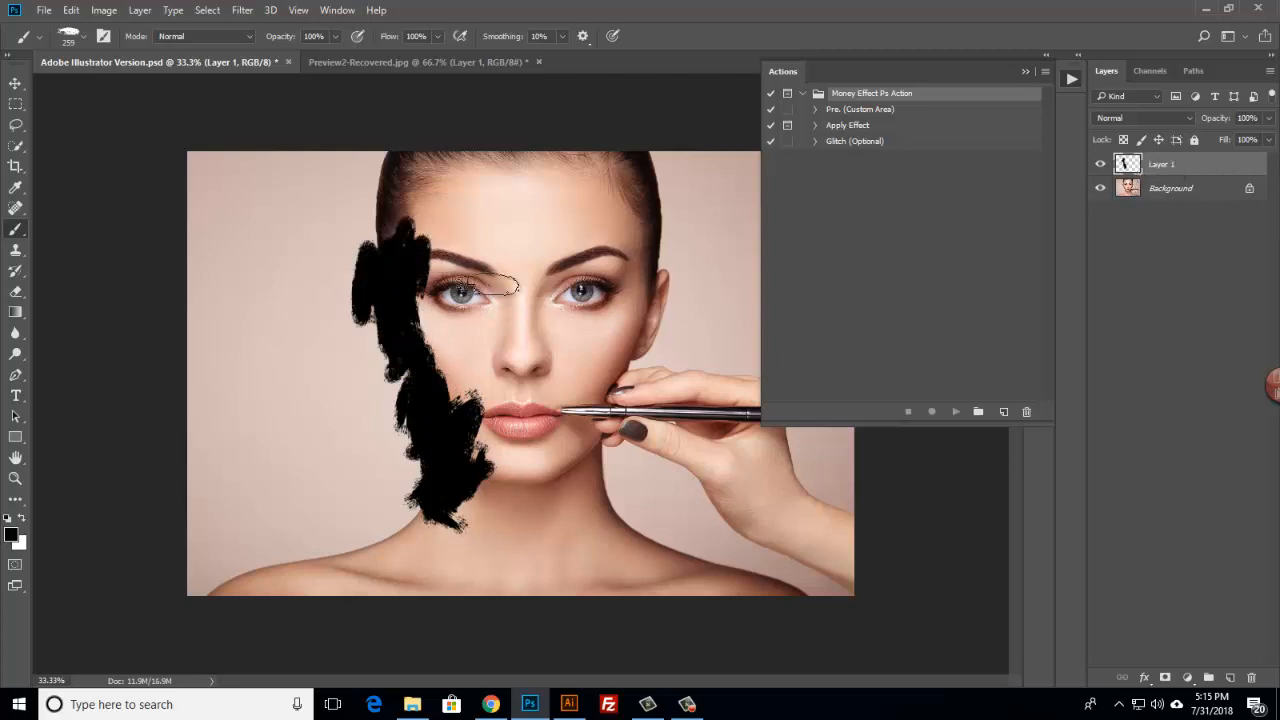
pyautogui.moveTo(403, 222)
pyautogui.mouseDown()
pyautogui.moveTo(508, 269)
pyautogui.moveTo(665, 248)
pyautogui.moveTo(660, 350)
pyautogui.mouseUp()
pyautogui.moveTo(620, 400)
pyautogui.mouseDown()
pyautogui.moveTo(645, 372)
pyautogui.moveTo(523, 527)
pyautogui.moveTo(578, 494)
pyautogui.moveTo(593, 523)
pyautogui.moveTo(595, 471)
pyautogui.moveTo(578, 461)
pyautogui.moveTo(493, 519)
pyautogui.moveTo(450, 492)
pyautogui.moveTo(513, 536)
pyautogui.moveTo(530, 488)
pyautogui.moveTo(466, 428)
pyautogui.moveTo(483, 507)
pyautogui.moveTo(501, 452)
pyautogui.moveTo(528, 430)
pyautogui.moveTo(550, 457)
pyautogui.moveTo(616, 282)
pyautogui.moveTo(620, 346)
pyautogui.moveTo(626, 237)
pyautogui.moveTo(604, 240)
pyautogui.moveTo(516, 335)
pyautogui.moveTo(585, 304)
pyautogui.moveTo(595, 281)
pyautogui.moveTo(578, 274)
pyautogui.moveTo(544, 345)
pyautogui.moveTo(533, 454)
pyautogui.moveTo(478, 471)
pyautogui.moveTo(537, 395)
pyautogui.moveTo(549, 336)
pyautogui.moveTo(586, 344)
pyautogui.moveTo(510, 430)
pyautogui.moveTo(462, 412)
pyautogui.moveTo(426, 262)
pyautogui.moveTo(422, 296)
pyautogui.moveTo(417, 286)
pyautogui.moveTo(430, 236)
pyautogui.moveTo(448, 222)
pyautogui.moveTo(475, 245)
pyautogui.moveTo(471, 203)
pyautogui.moveTo(512, 290)
pyautogui.moveTo(524, 277)
pyautogui.moveTo(505, 326)
pyautogui.moveTo(445, 287)
pyautogui.moveTo(490, 298)
pyautogui.moveTo(520, 376)
pyautogui.moveTo(521, 303)
pyautogui.moveTo(490, 269)
pyautogui.moveTo(538, 309)
pyautogui.mouseUp()
pyautogui.moveTo(631, 341)
pyautogui.mouseDown()
pyautogui.moveTo(639, 362)
pyautogui.moveTo(486, 244)
pyautogui.mouseUp()
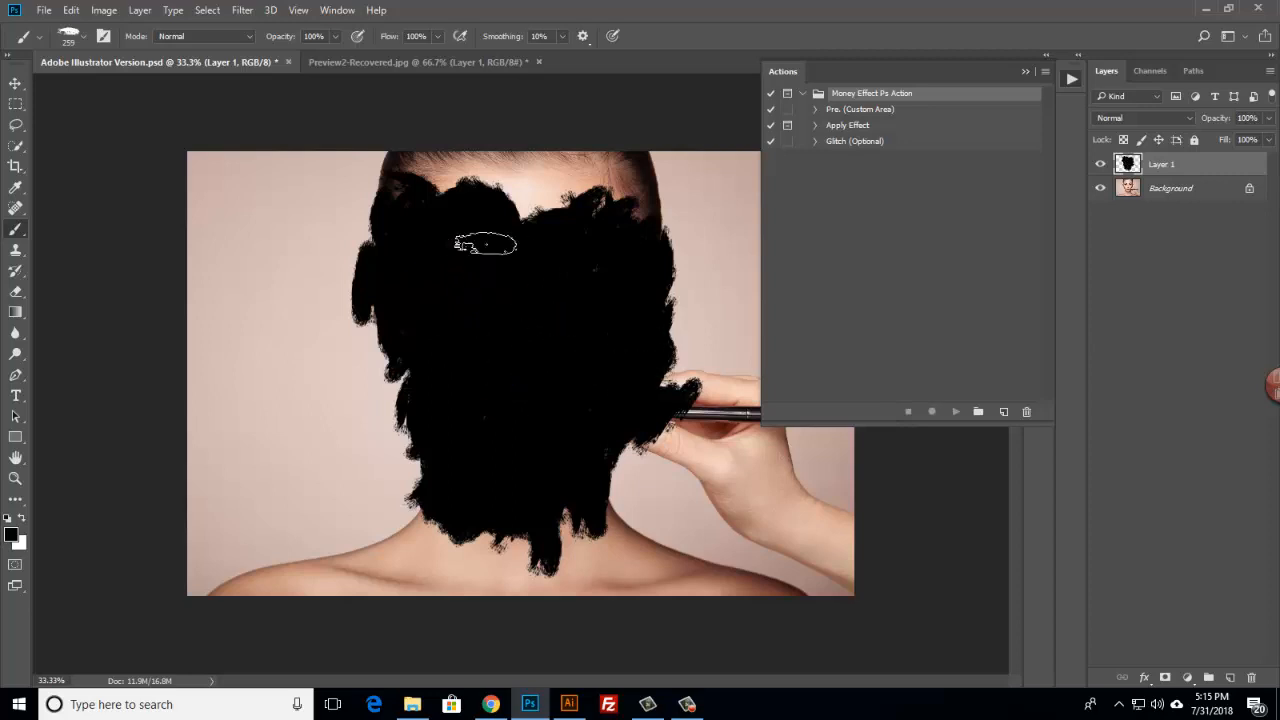
# Run the Pre. (Custom Area) action on the painted layer, followed by the Apply Effect action
pyautogui.click(888, 110)
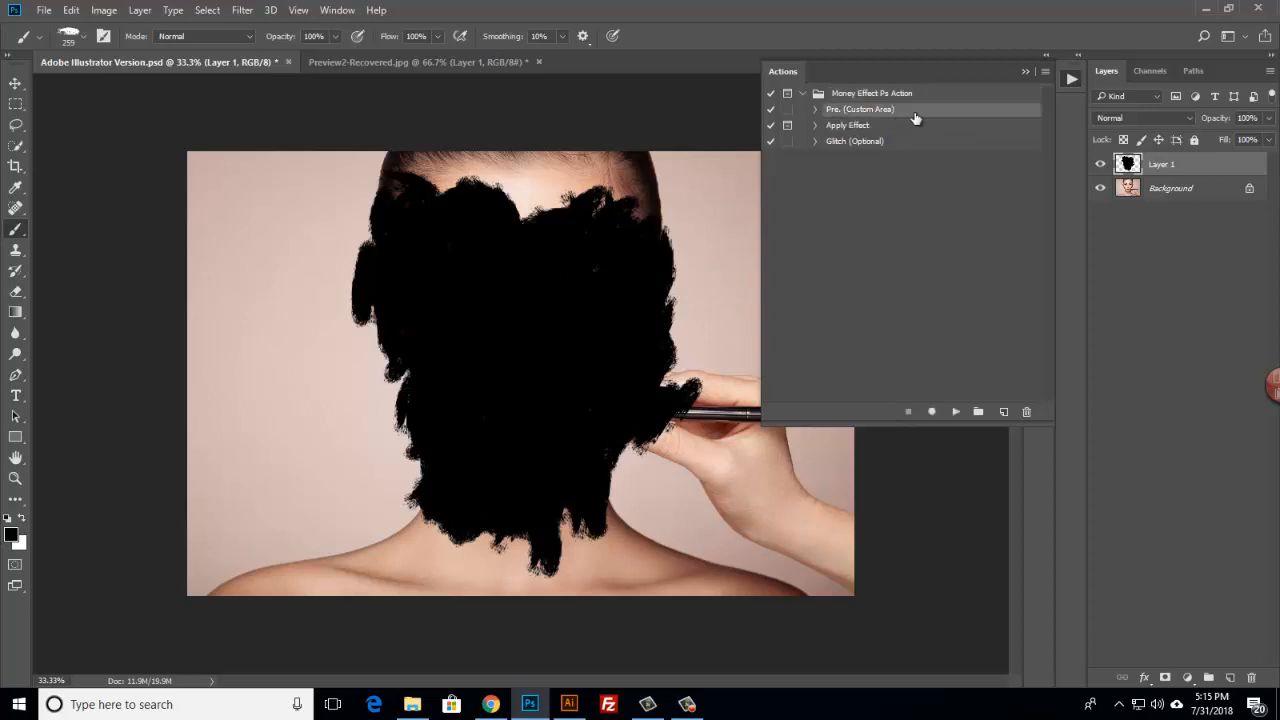
pyautogui.click(955, 412)
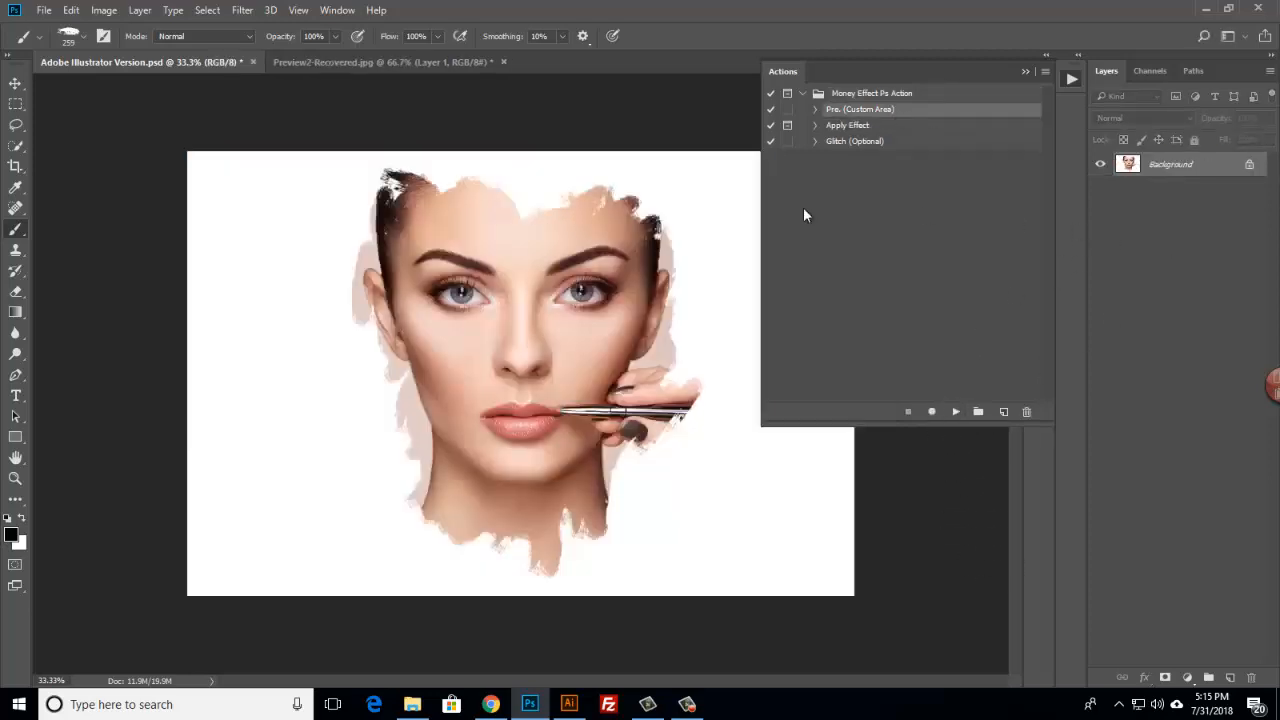
pyautogui.click(850, 126)
pyautogui.click(955, 411)
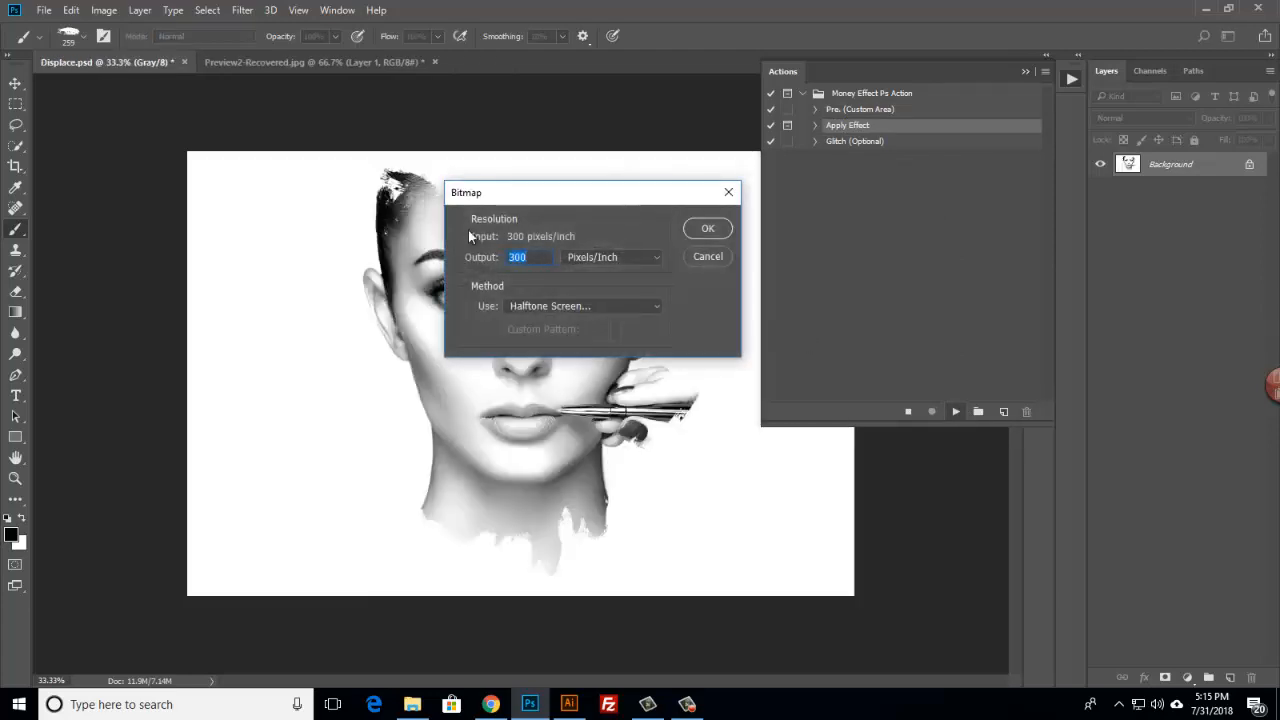
# Accept the Bitmap conversion with an output of 300 pixels/inch and the Halftone Screen method
pyautogui.moveTo(515, 204); pyautogui.dragTo(665, 238)
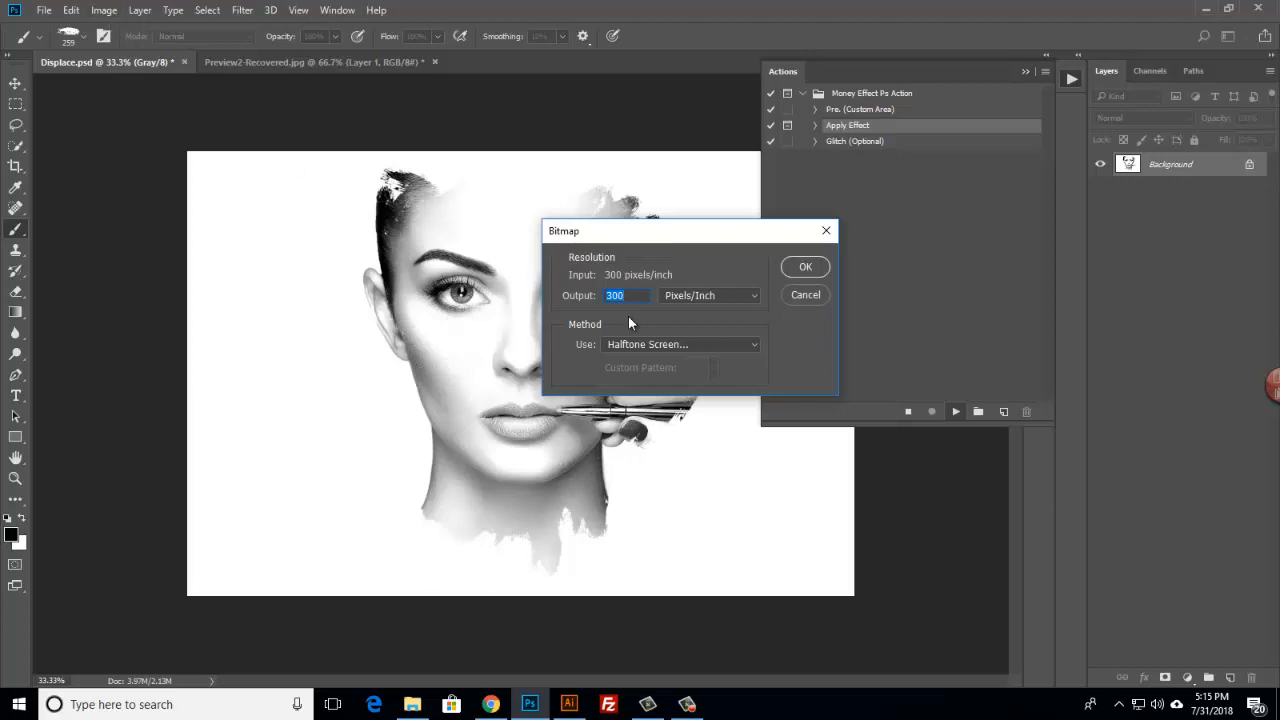
pyautogui.moveTo(645, 236); pyautogui.dragTo(664, 212)
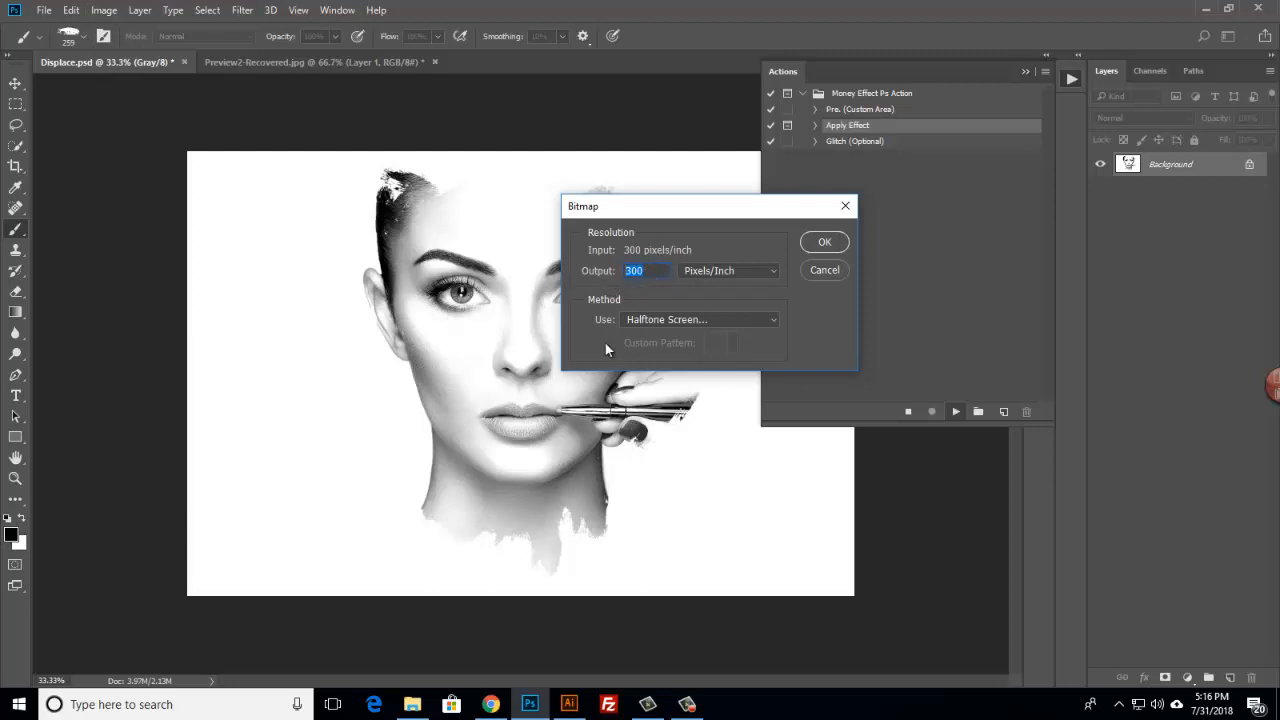
pyautogui.click(825, 243)
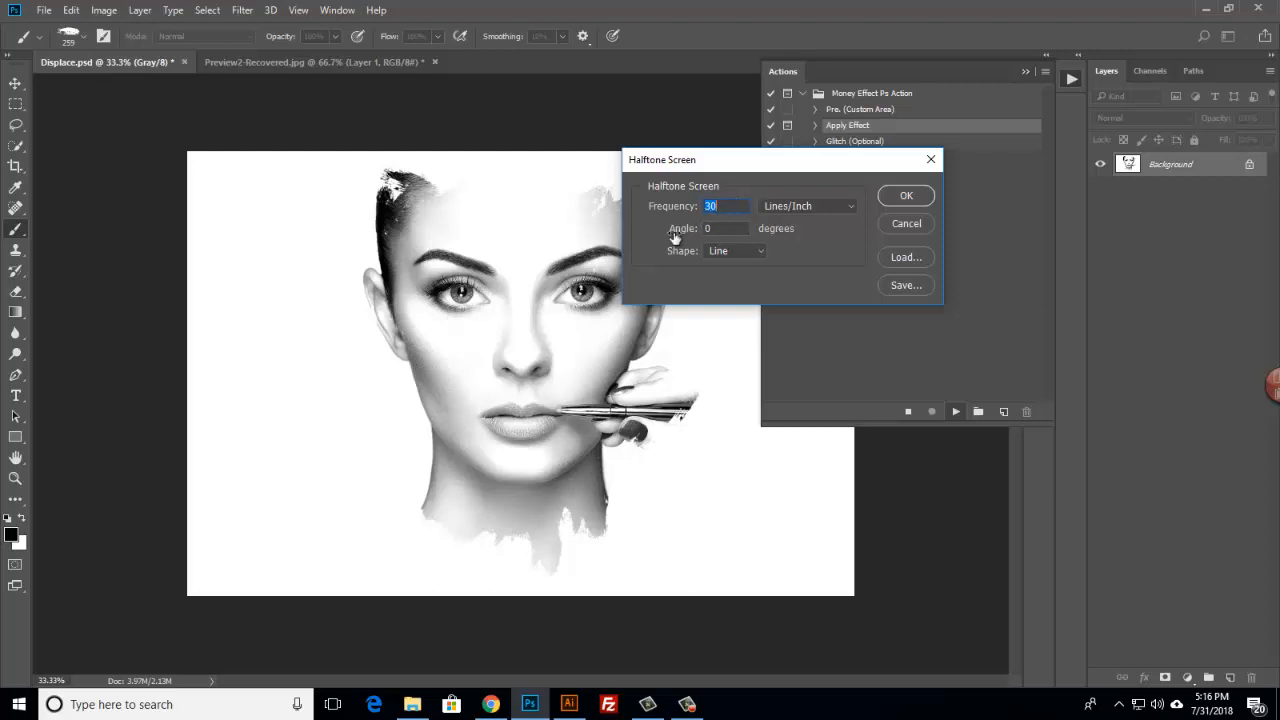
# Set the halftone screen angle to 45 degrees with the Line shape and apply it
pyautogui.click(735, 228)
pyautogui.click(731, 251)
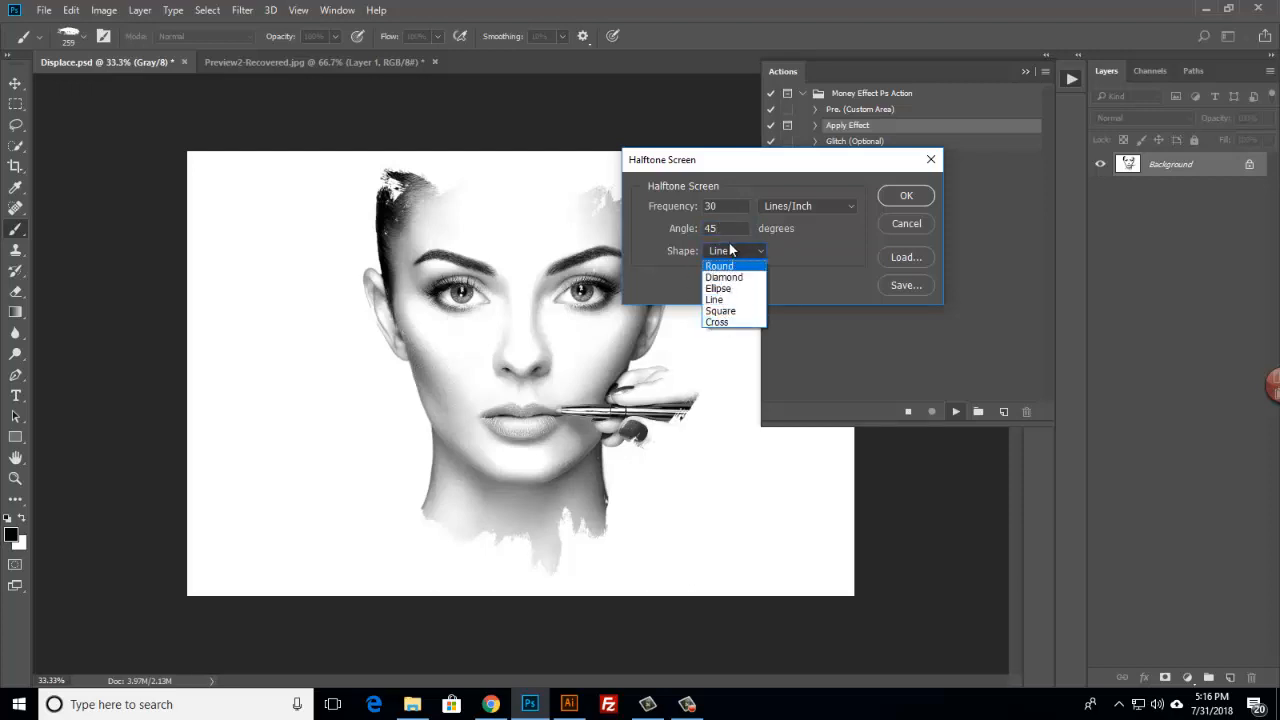
pyautogui.click(720, 299)
pyautogui.click(905, 197)
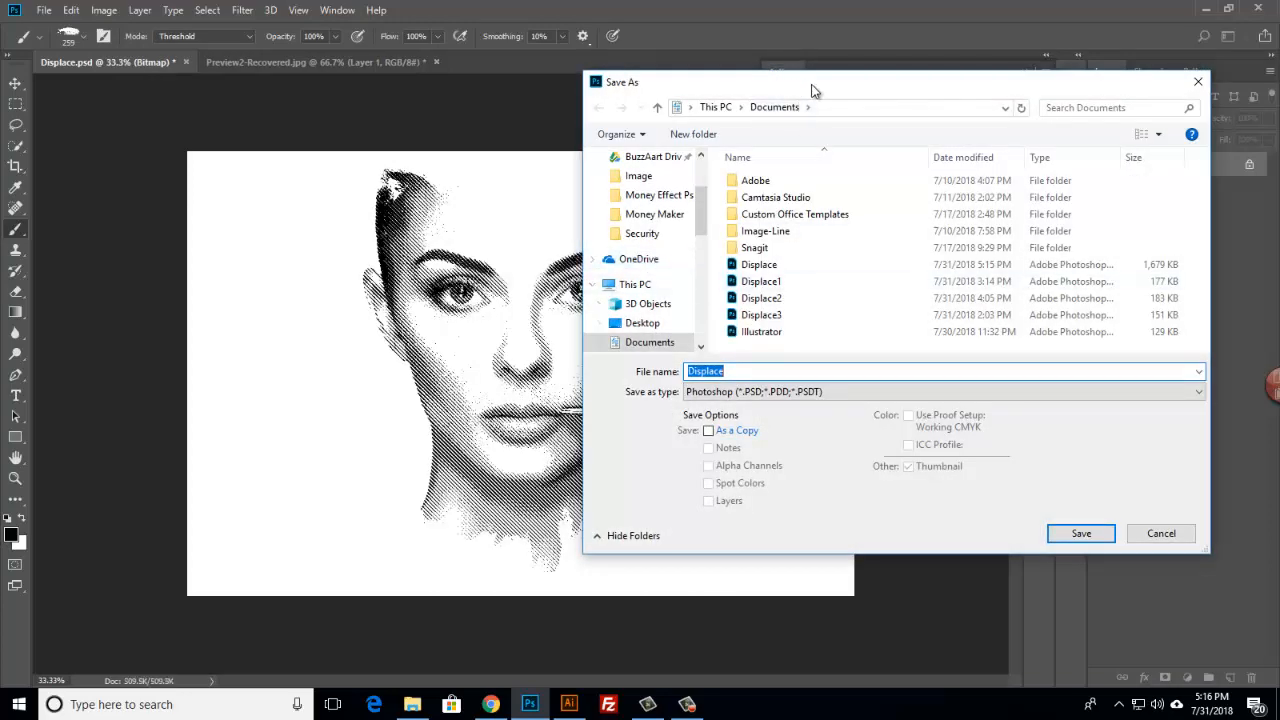
# Save the halftone bitmap to the Desktop as a Photoshop file named Adobe Illustrator Version
pyautogui.moveTo(814, 86); pyautogui.dragTo(617, 116)
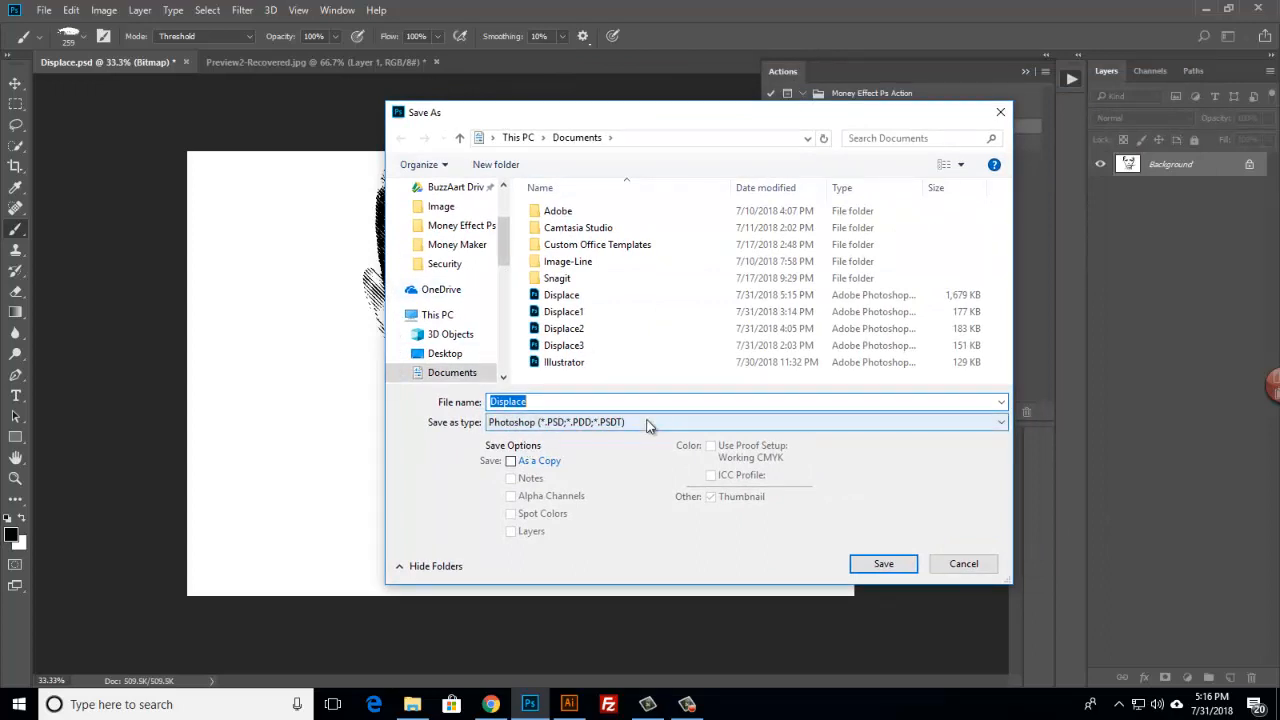
pyautogui.scroll(2, 460, 260)
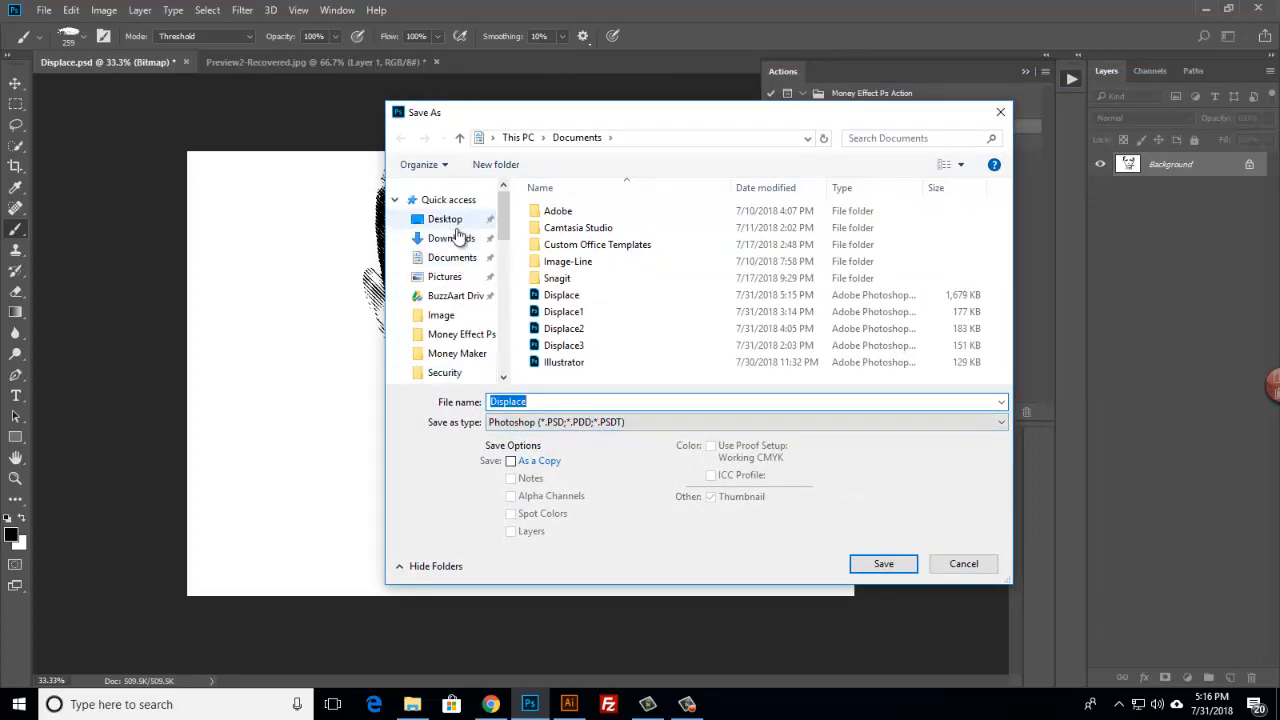
pyautogui.click(445, 220)
pyautogui.click(572, 404)
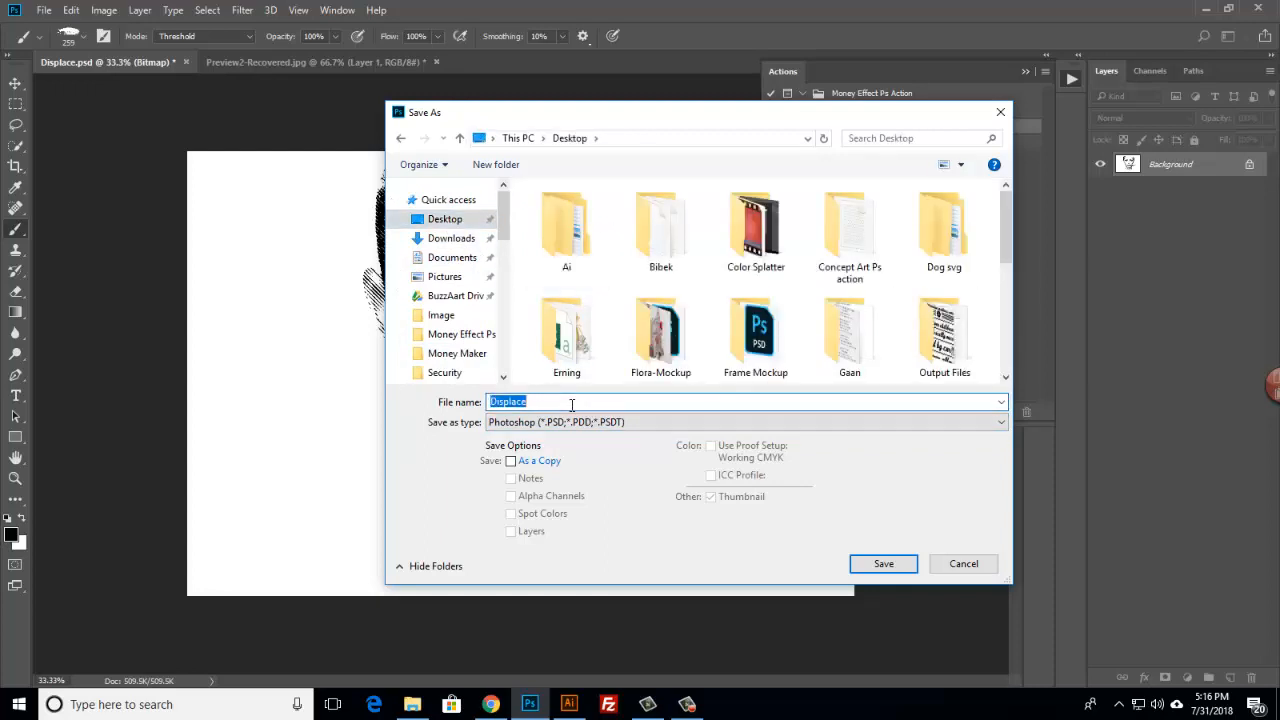
pyautogui.write('Adobe Illustrator Version')
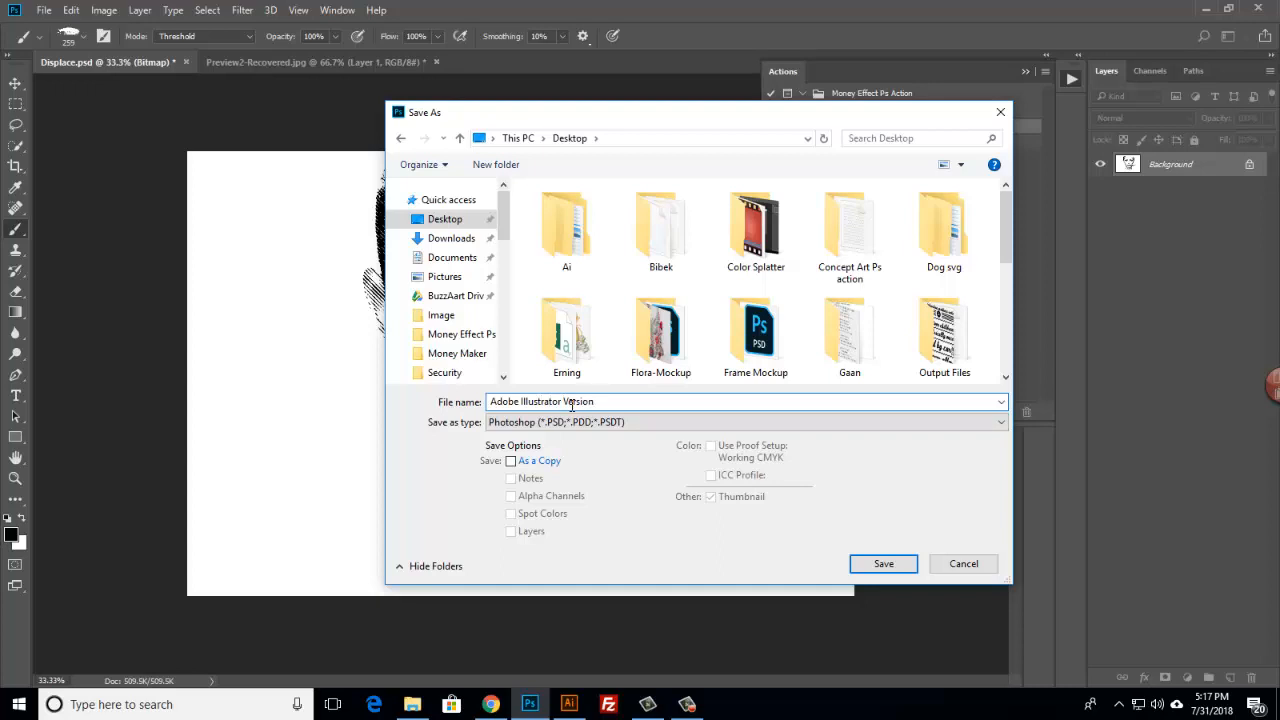
pyautogui.click(884, 564)
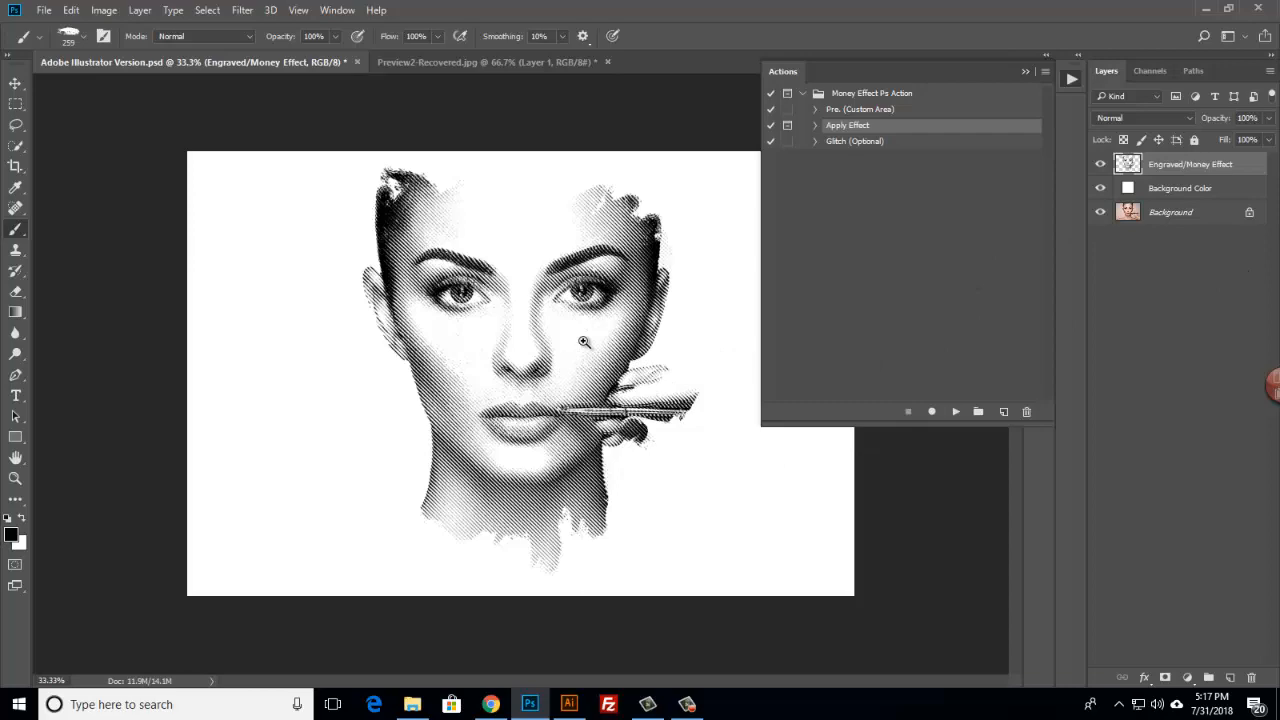
# Delete the Engraved/Money Effect and Background Color layers, keeping only the Background photo
pyautogui.scroll(1, 578, 348)
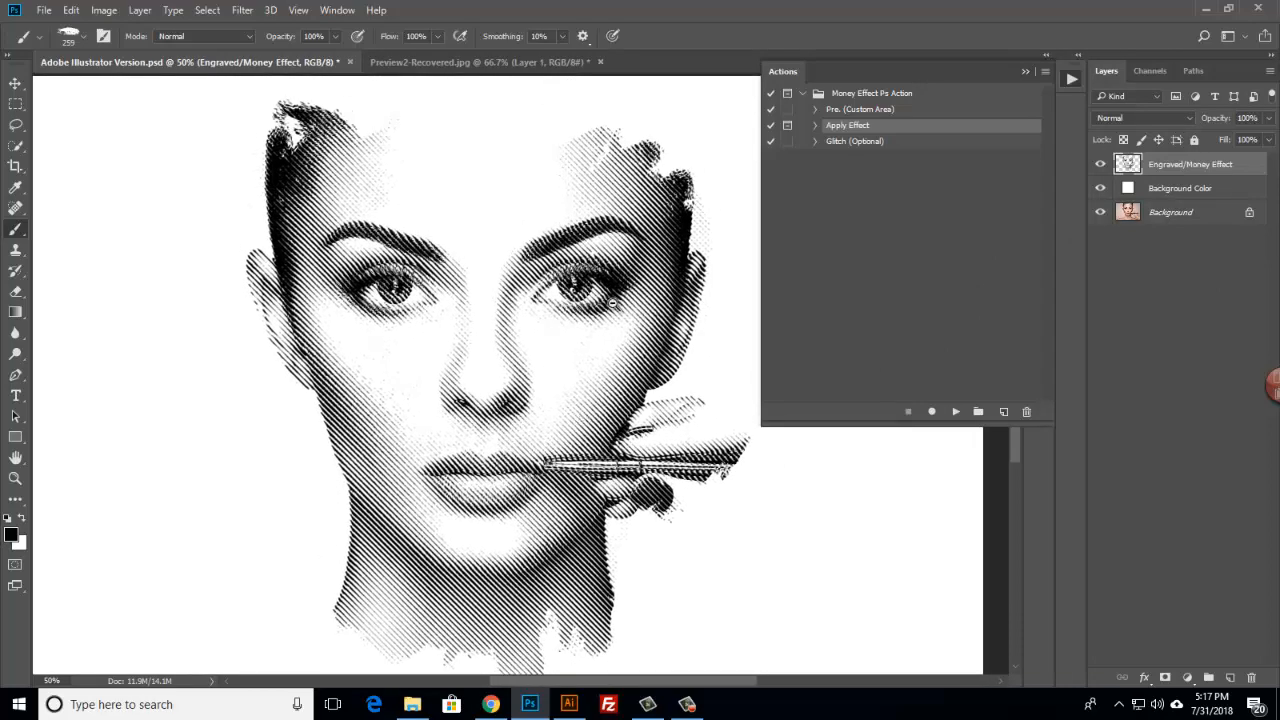
pyautogui.scroll(-2, 586, 417)
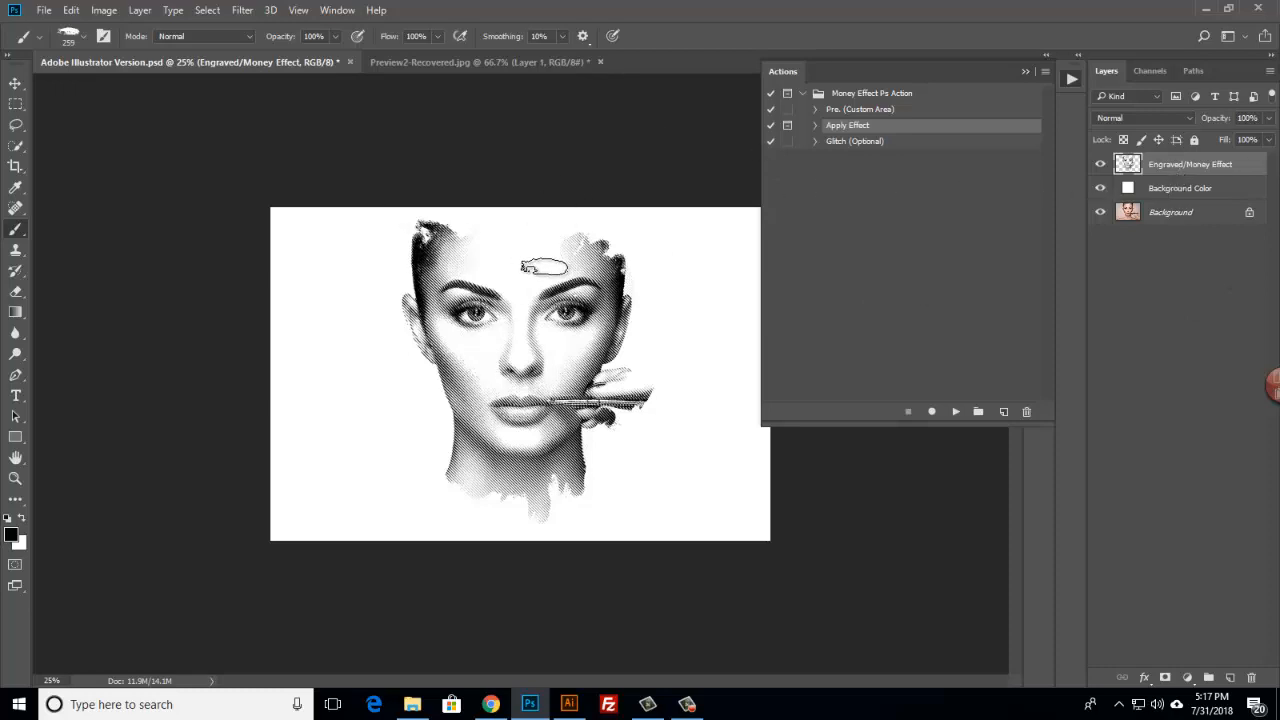
pyautogui.keyDown('shift'); pyautogui.click(1183, 190); pyautogui.keyUp('shift')
pyautogui.moveTo(1205, 190); pyautogui.dragTo(1251, 678)
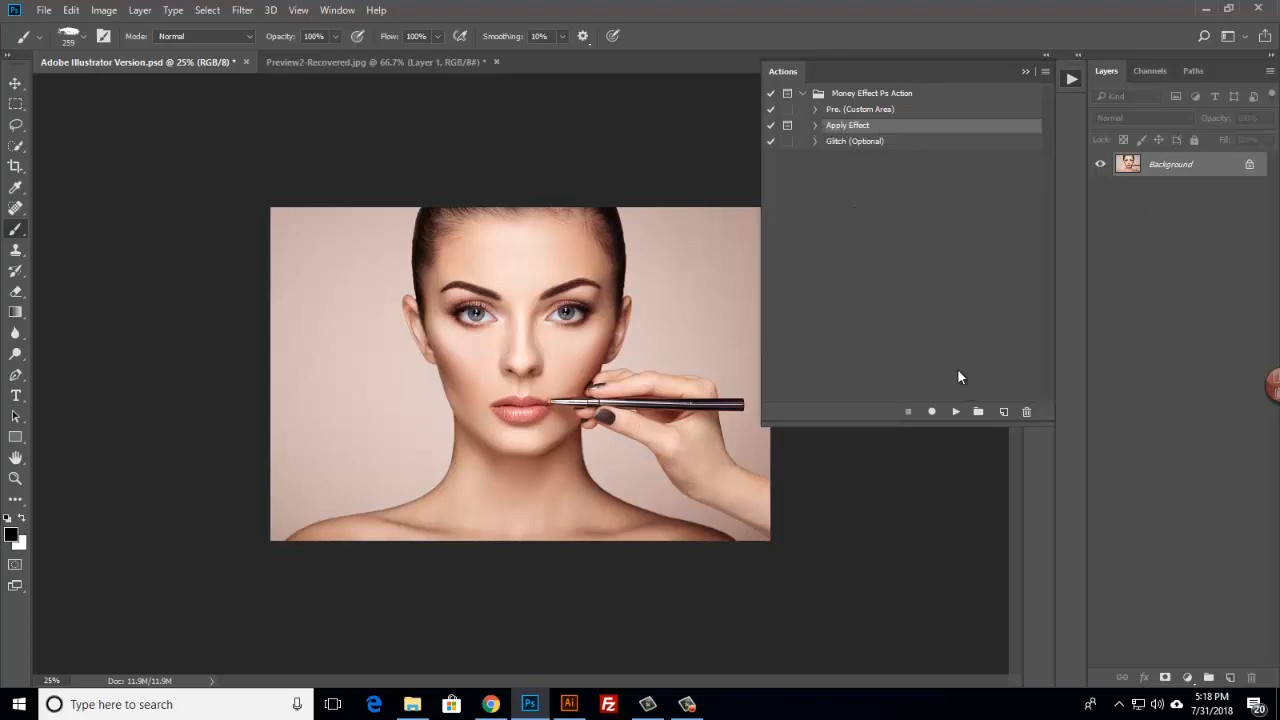
# Run Apply Effect on the whole photo, accepting the 300 pixels/inch Halftone Screen bitmap and a line screen angle of 15 degrees
pyautogui.click(953, 413)
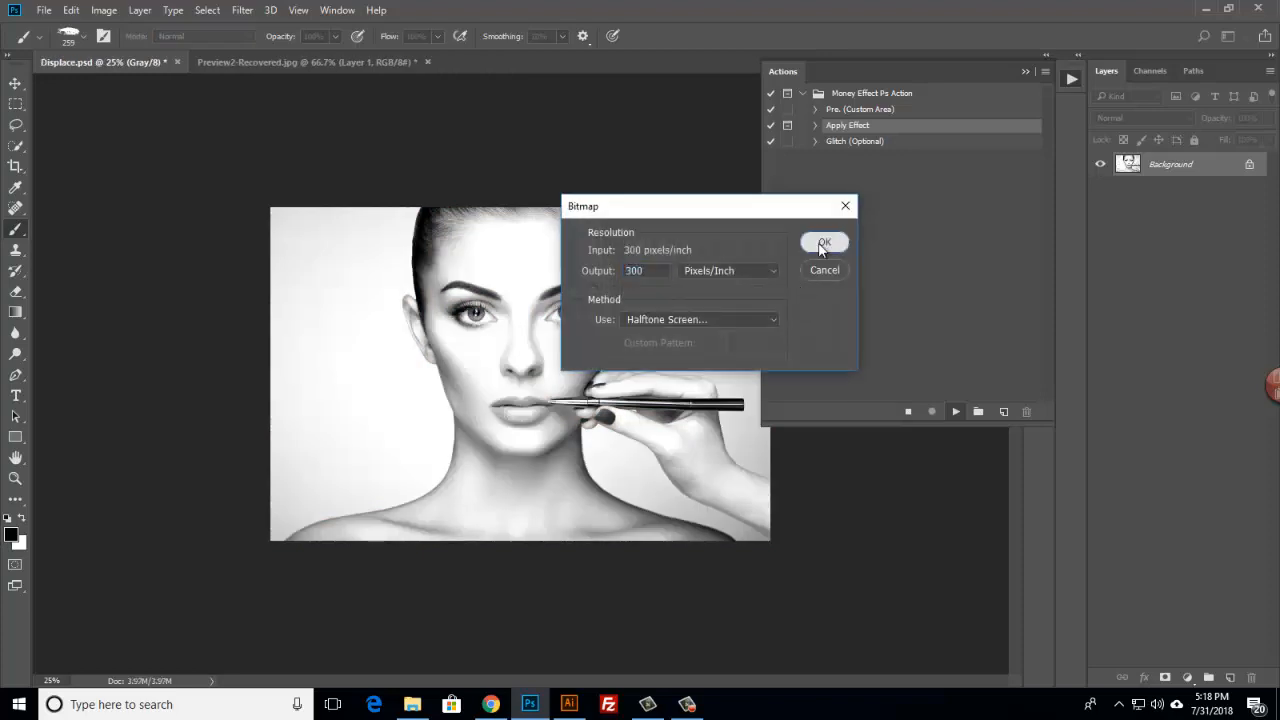
pyautogui.click(822, 244)
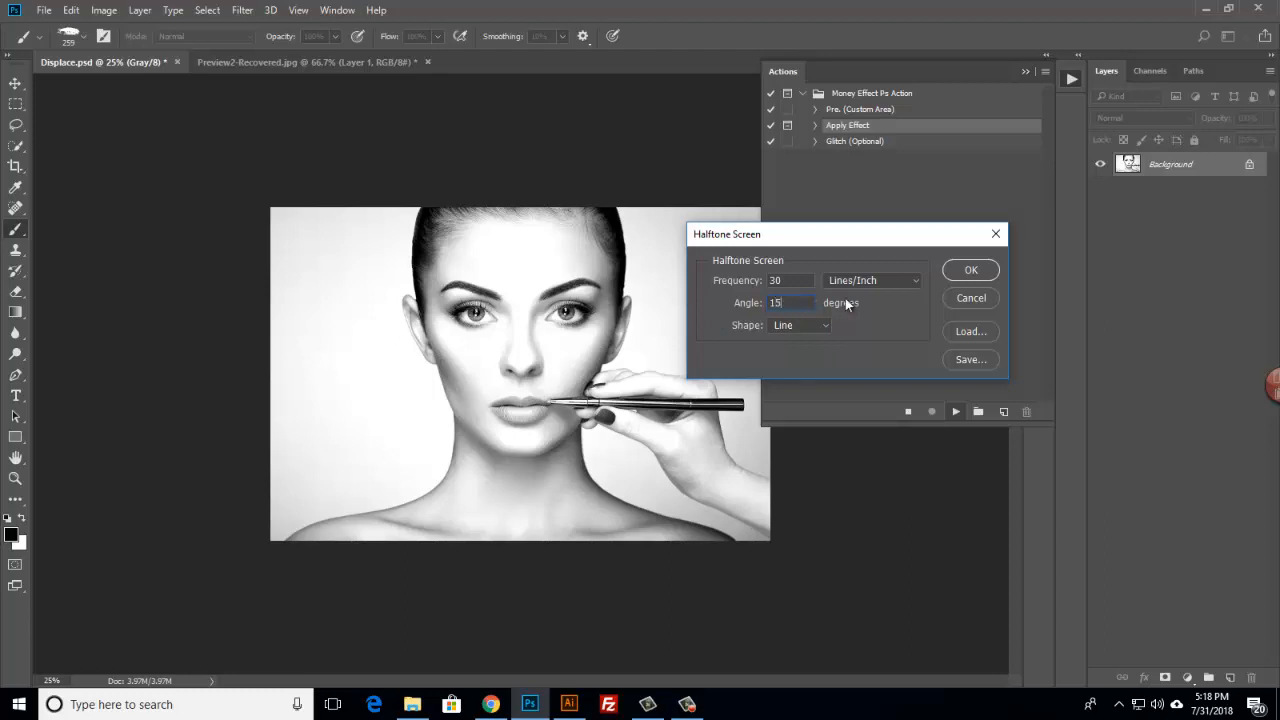
pyautogui.click(968, 272)
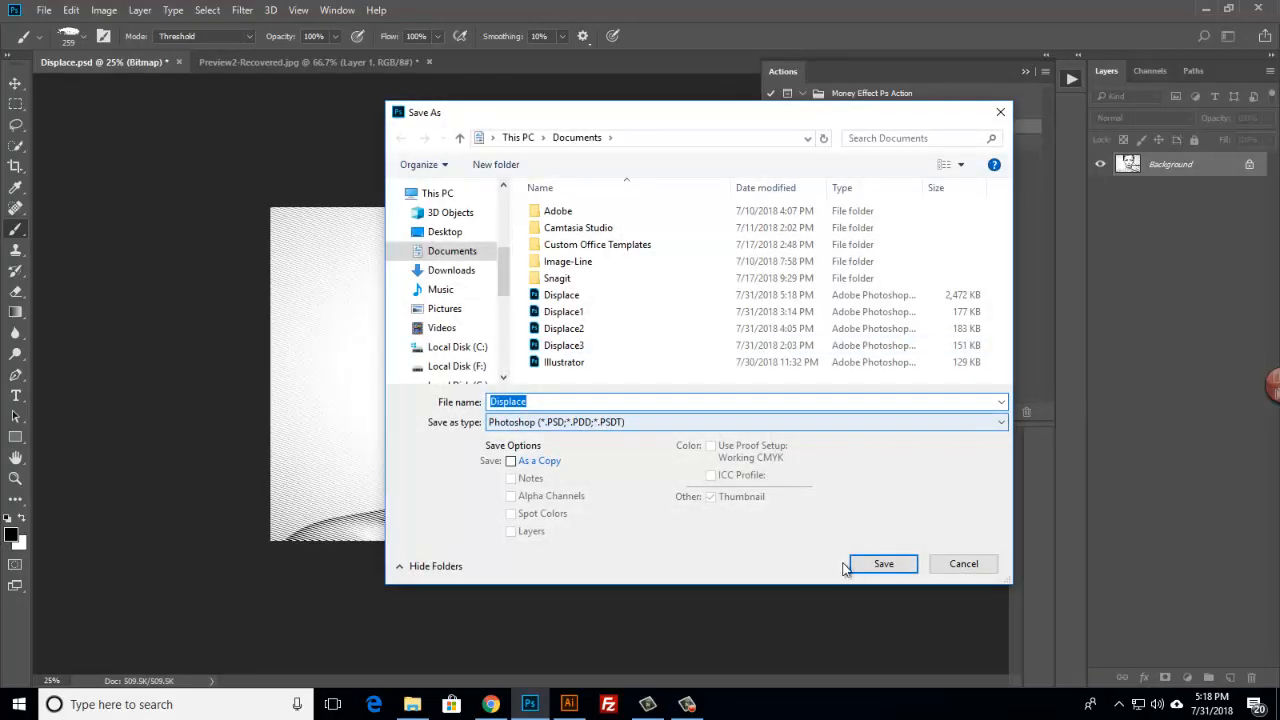
# Save the bitmap in Documents over the existing Illustrator Photoshop file
pyautogui.moveTo(739, 121); pyautogui.dragTo(763, 141)
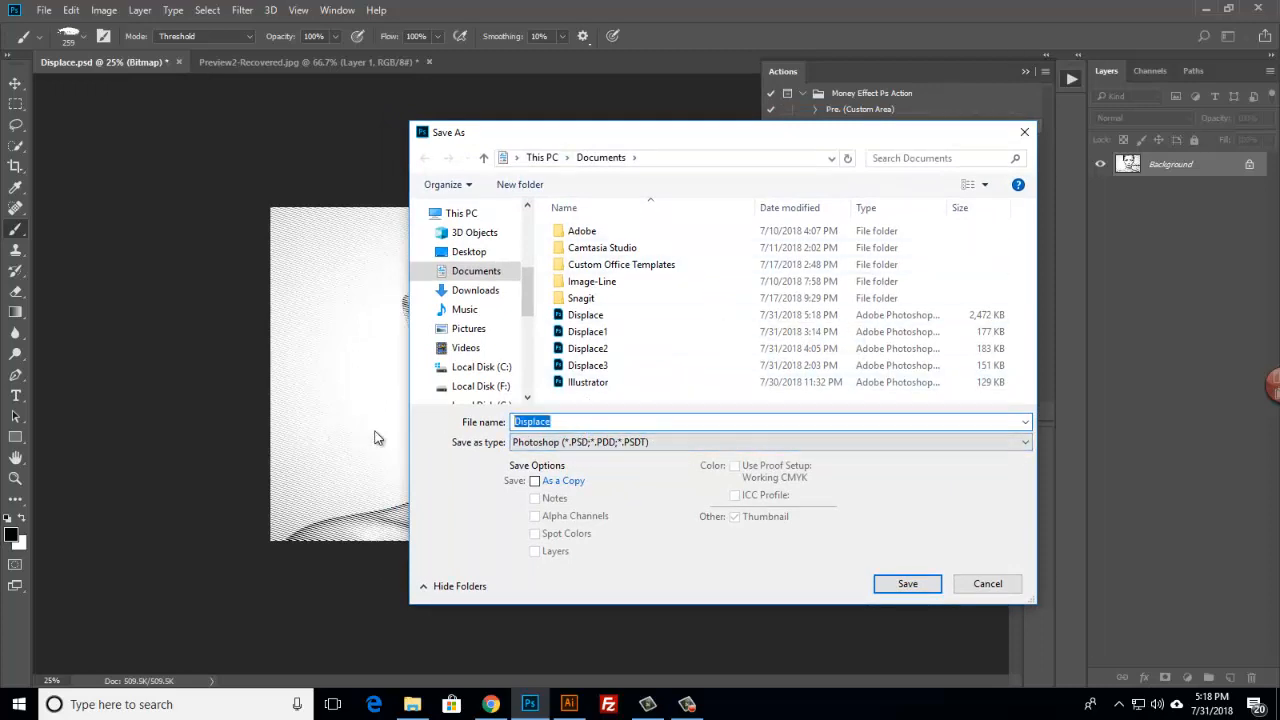
pyautogui.click(596, 388)
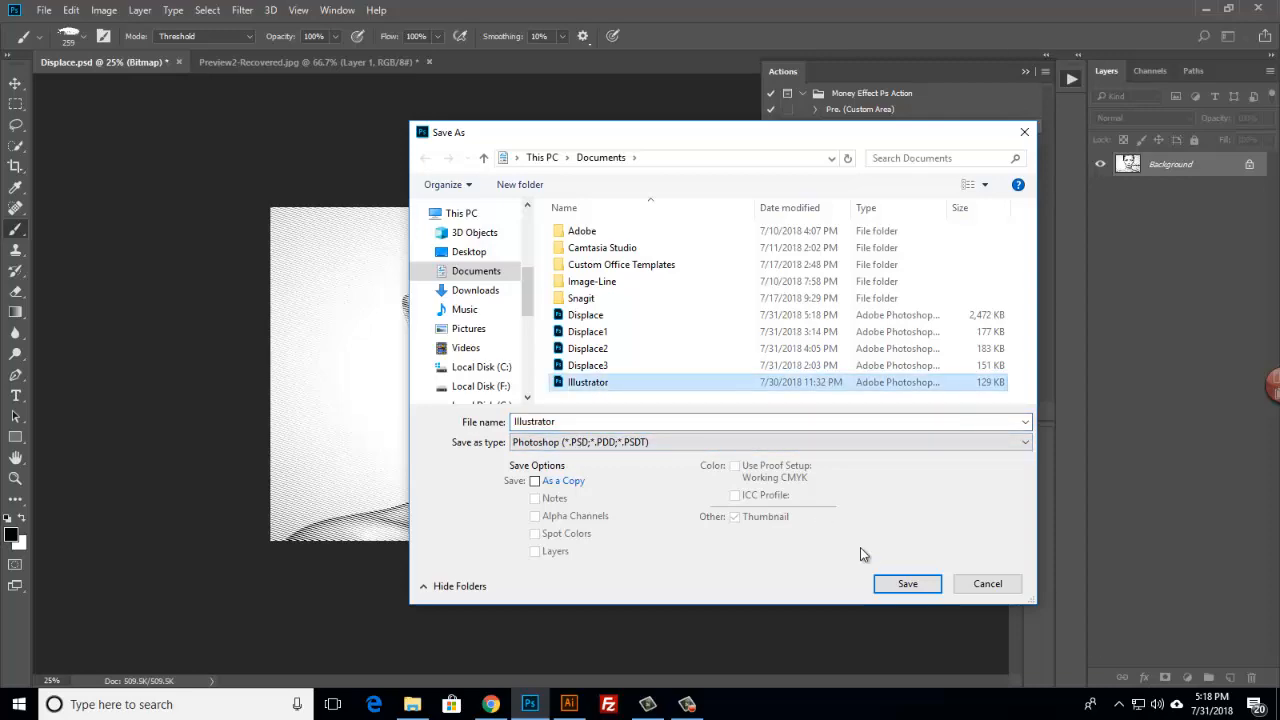
pyautogui.click(908, 584)
pyautogui.click(679, 352)
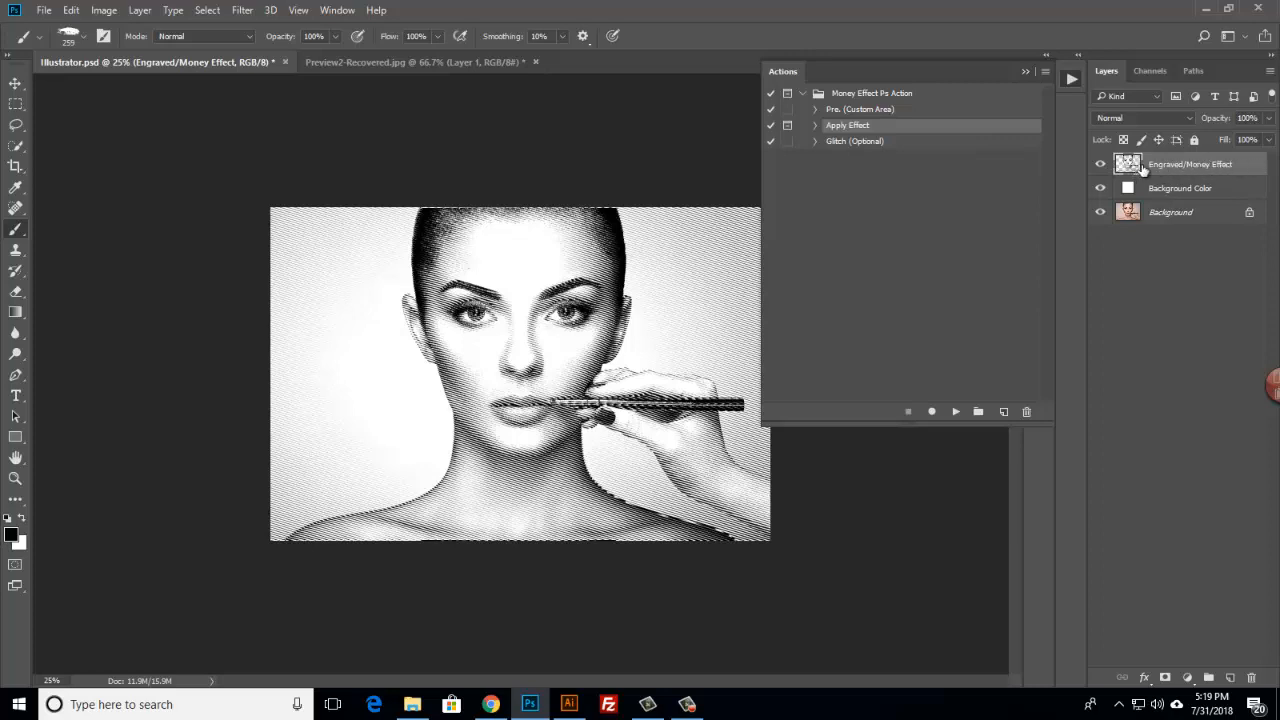
# Run the Glitch (Optional) action on the Engraved/Money Effect layer and collapse the actions list
pyautogui.click(849, 142)
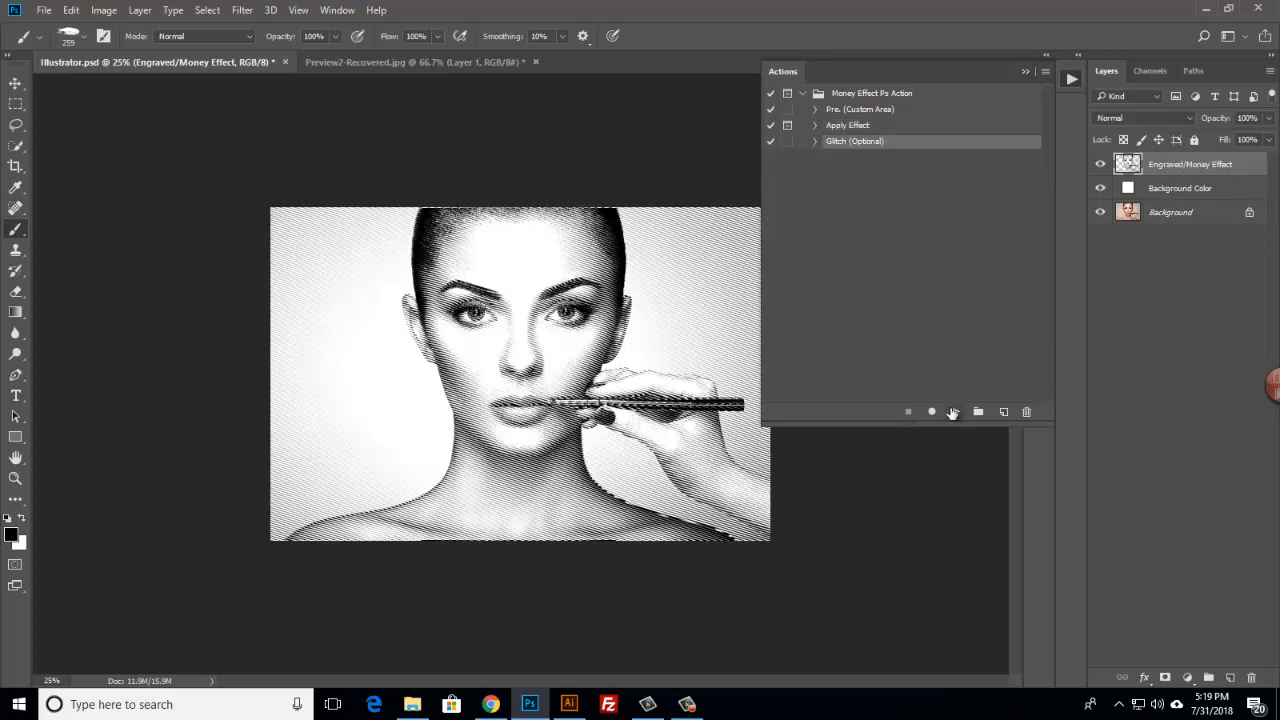
pyautogui.click(954, 412)
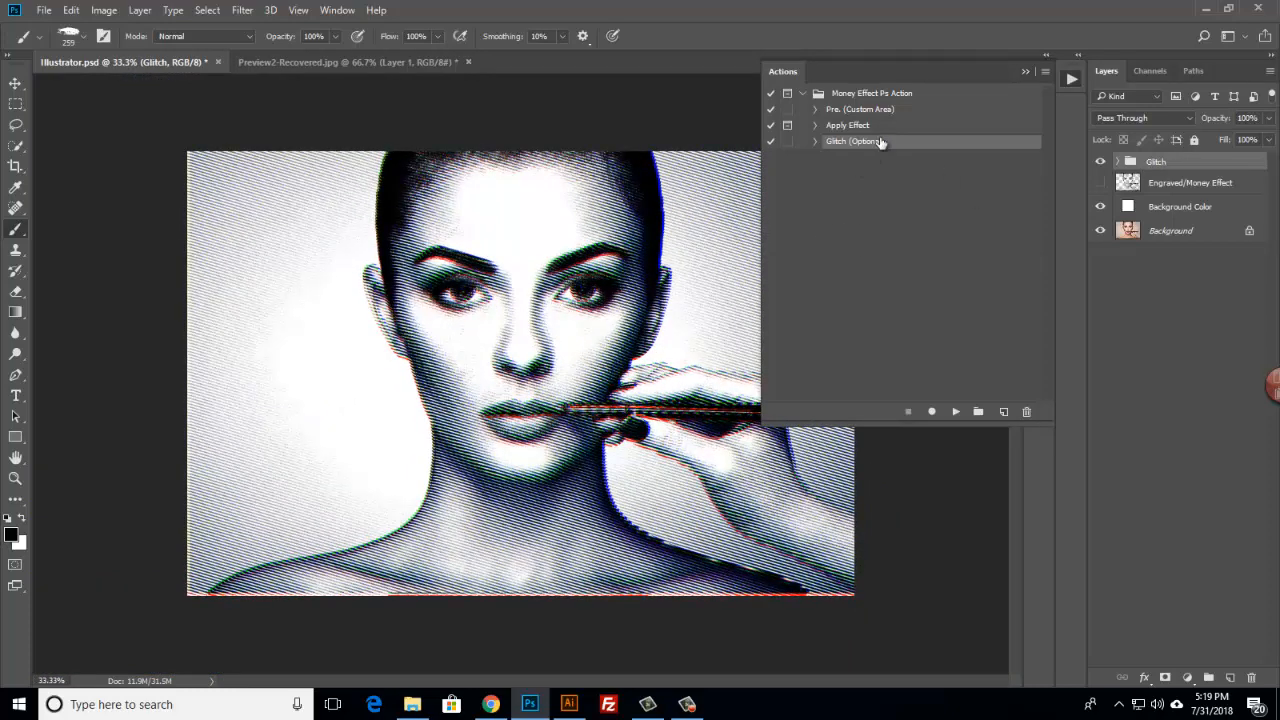
pyautogui.click(1032, 72)
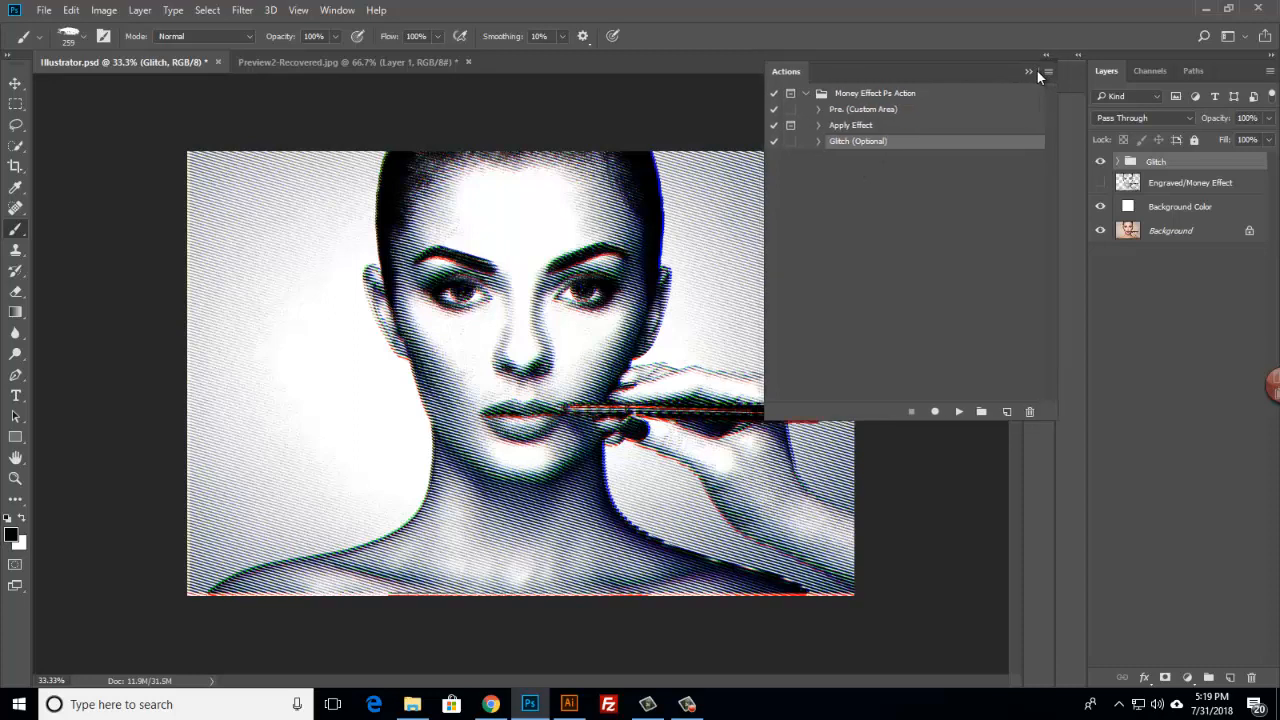
pyautogui.click(1036, 57)
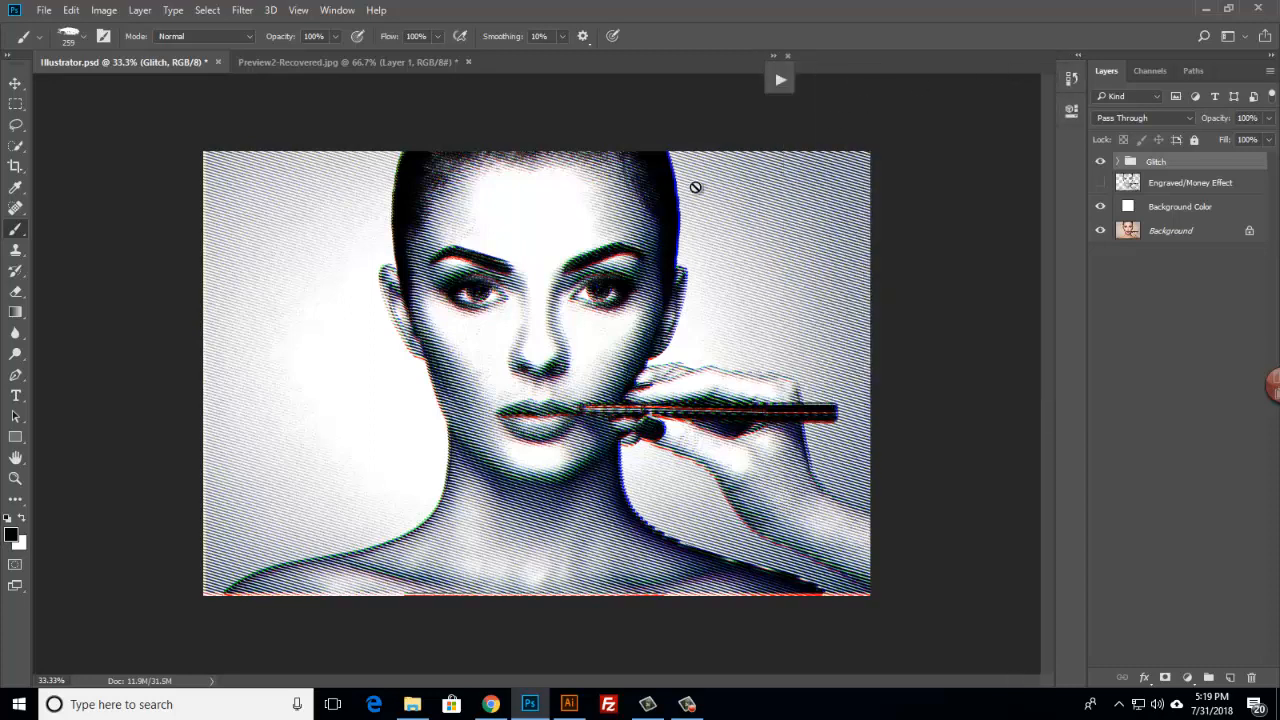
# Add the text "Glitch Effect" in black 12 pt LoveStory beside the woman's face
pyautogui.click(17, 400)
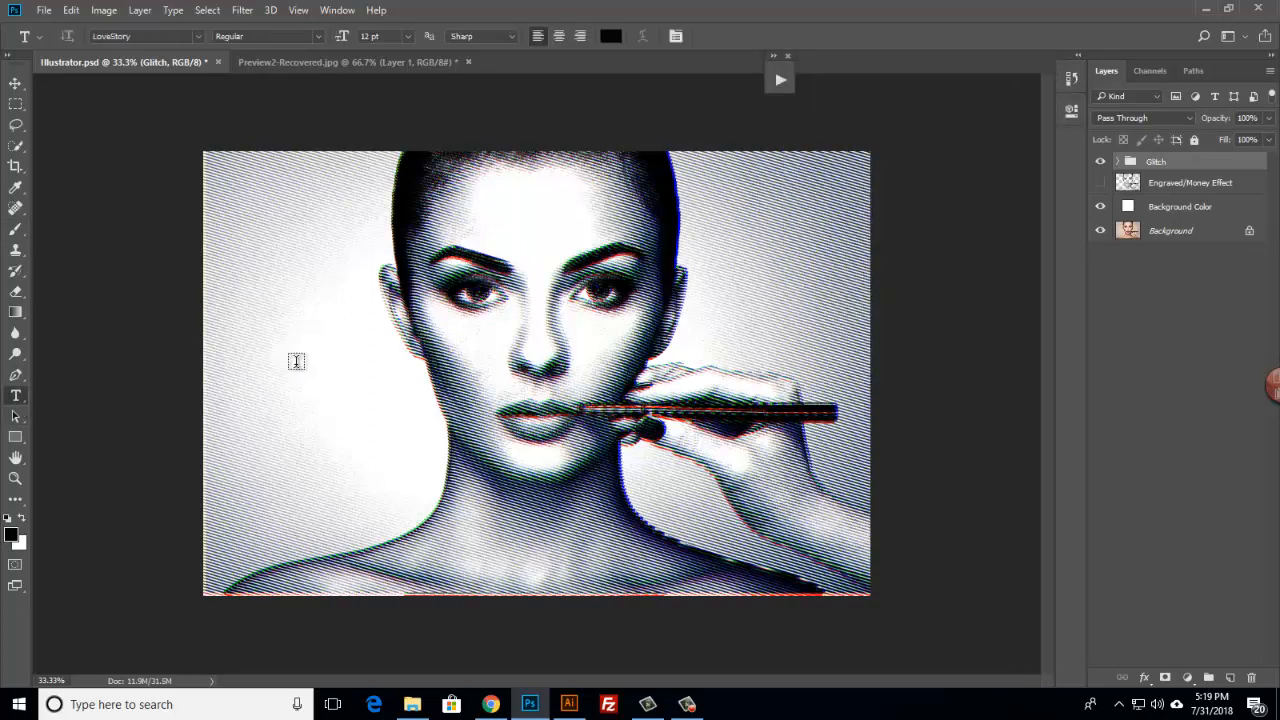
pyautogui.click(250, 306)
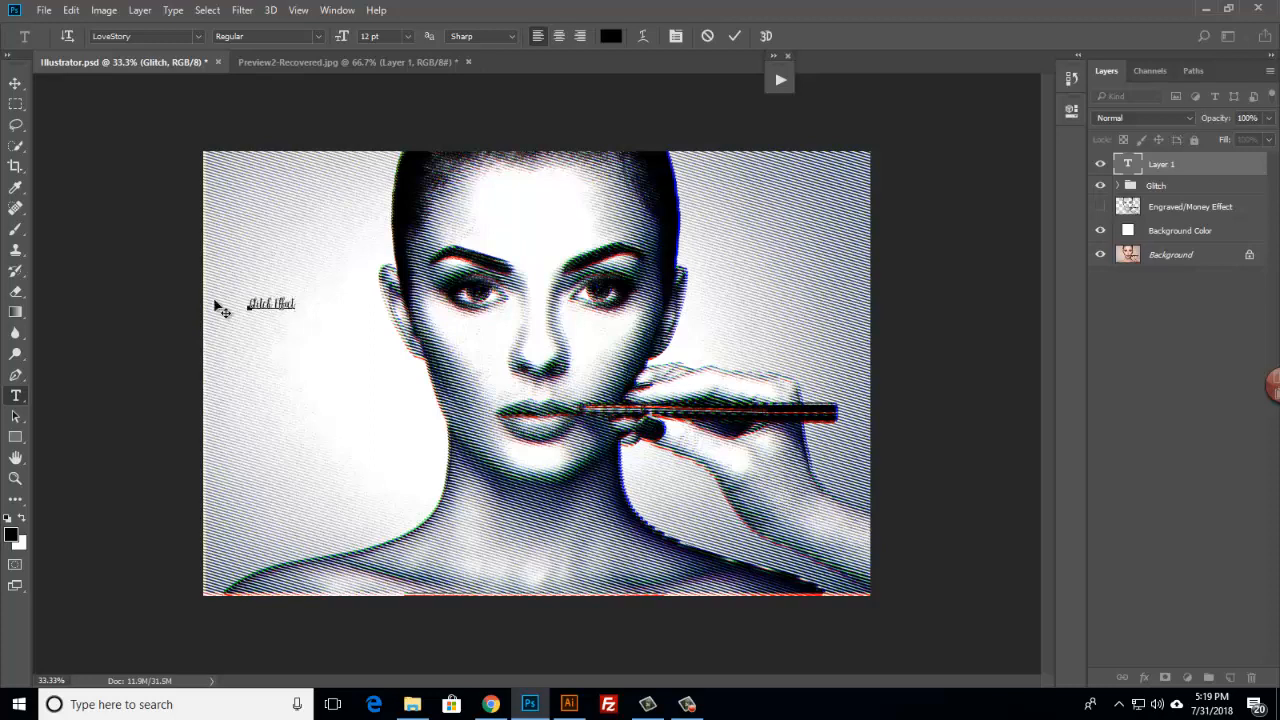
pyautogui.click(15, 83)
# Scale the Glitch Effect text to about 402% and move it down beside the woman's neck
pyautogui.hotkey('ctrl', 't')
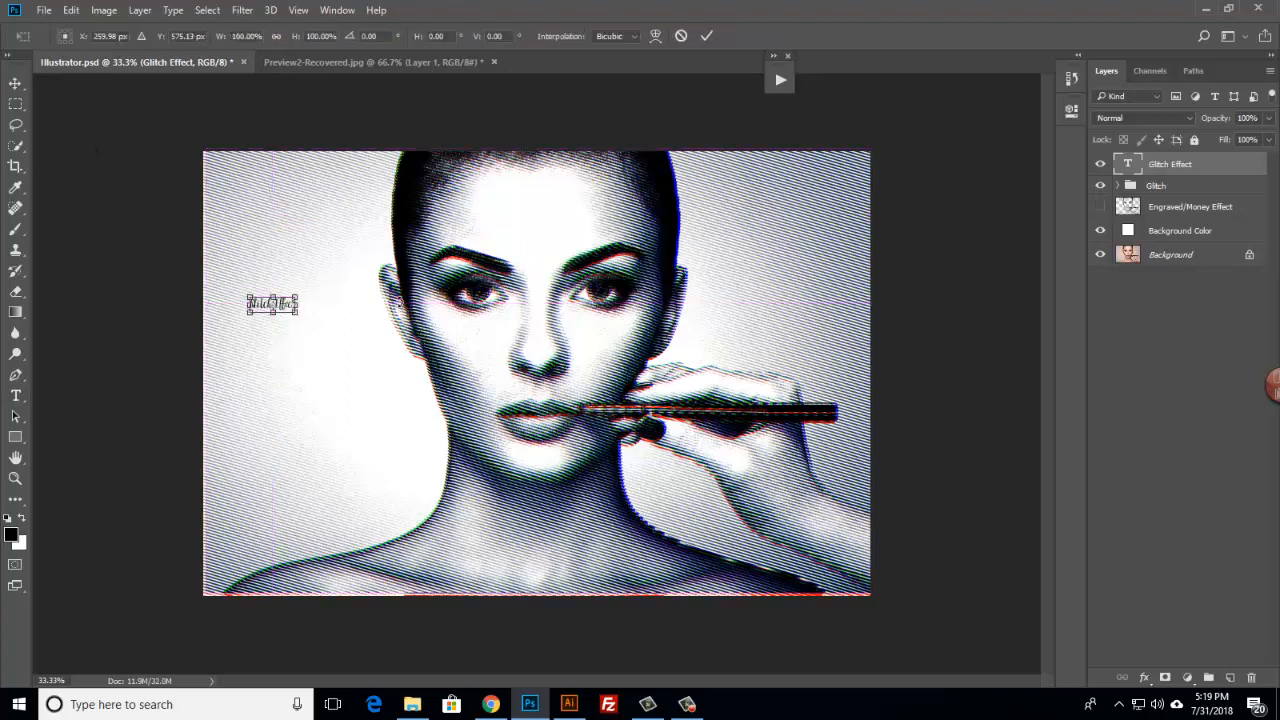
pyautogui.moveTo(294, 310); pyautogui.dragTo(420, 393)
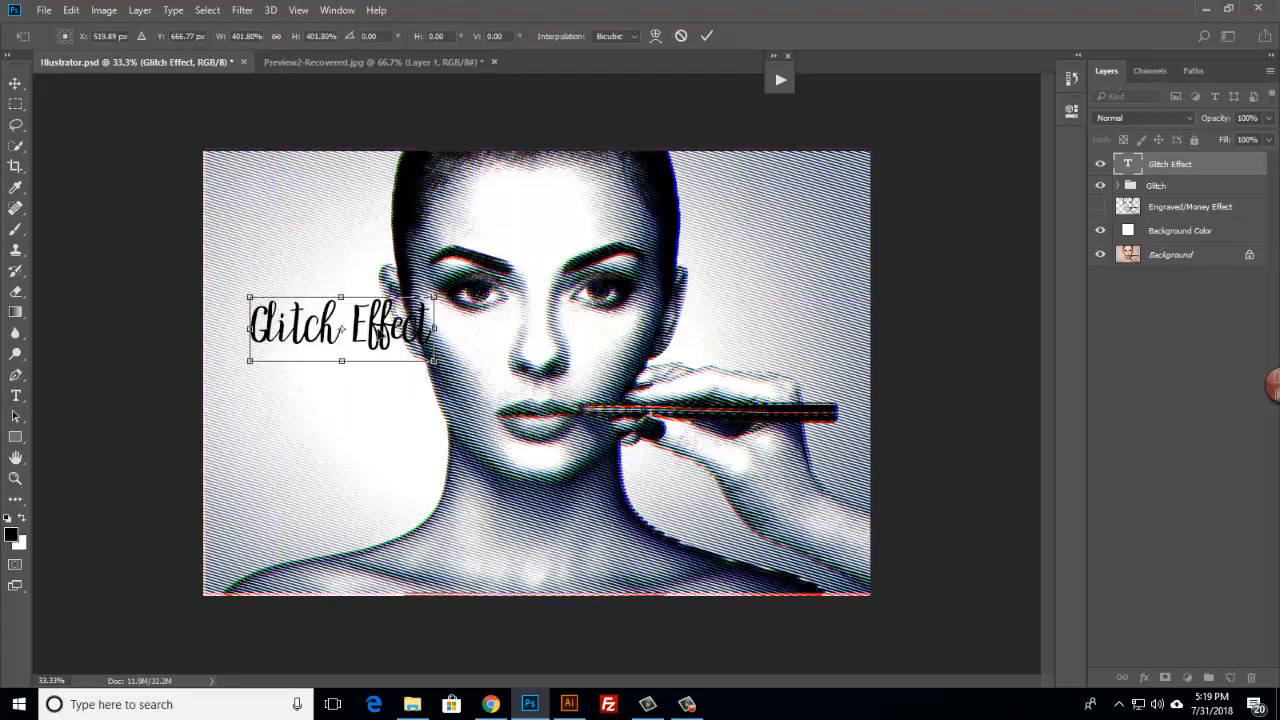
pyautogui.moveTo(382, 340); pyautogui.dragTo(433, 497)
pyautogui.press('Return')
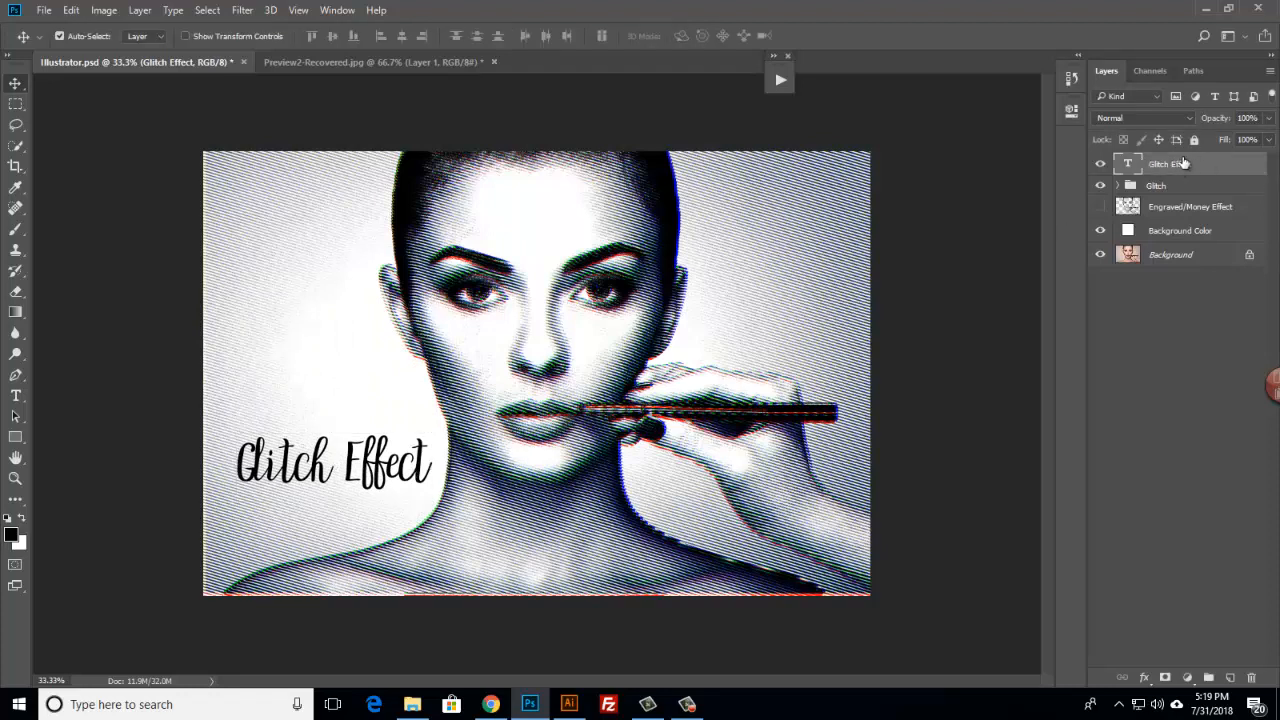
# Run the Glitch (Optional) action on the Glitch Effect text layer and collapse the actions list
pyautogui.click(780, 80)
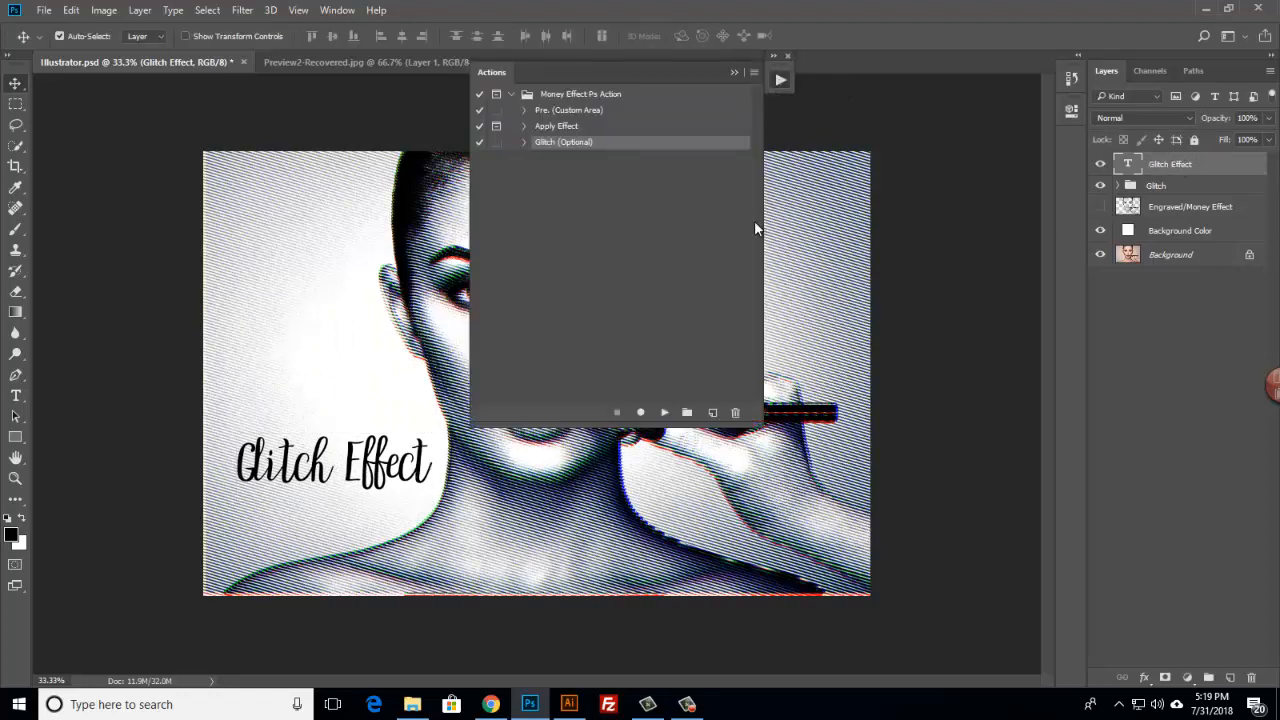
pyautogui.click(664, 412)
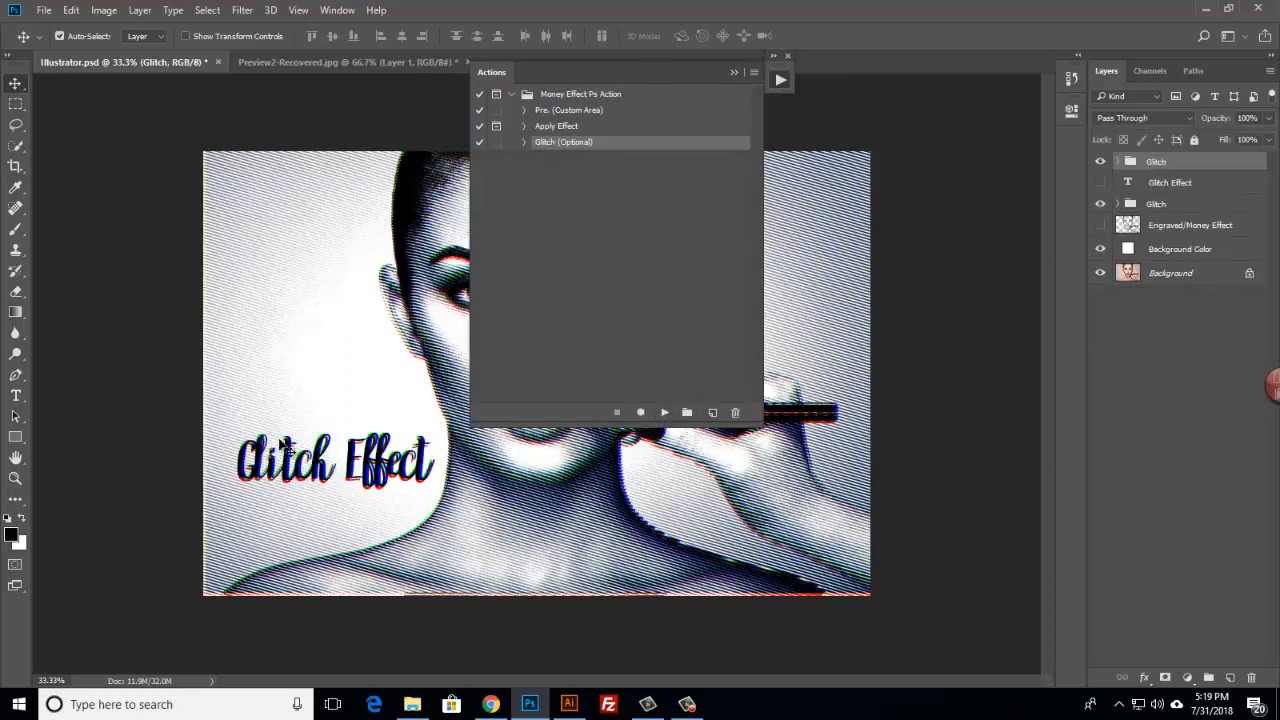
pyautogui.click(734, 72)
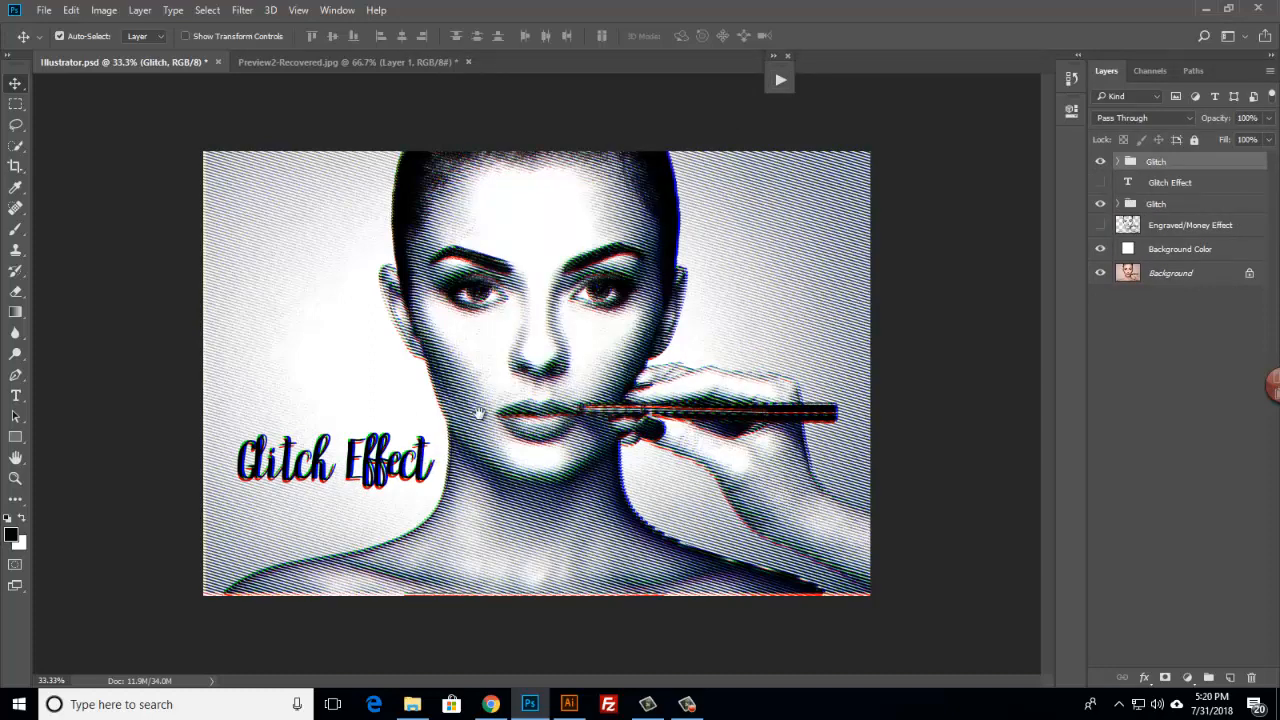
pyautogui.press('ctrl')
pyautogui.keyDown('alt'); pyautogui.click(564, 411); pyautogui.keyUp('alt')
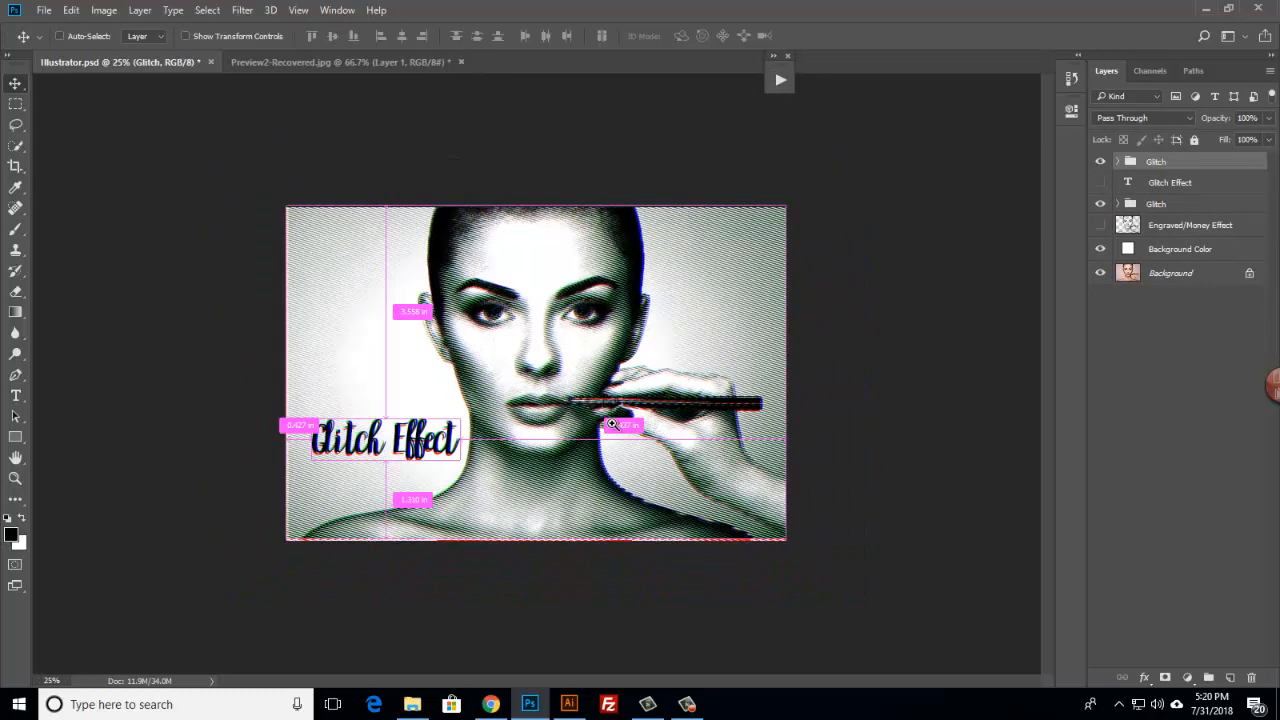
pyautogui.keyDown('ctrl'); pyautogui.click(708, 386); pyautogui.keyUp('ctrl')
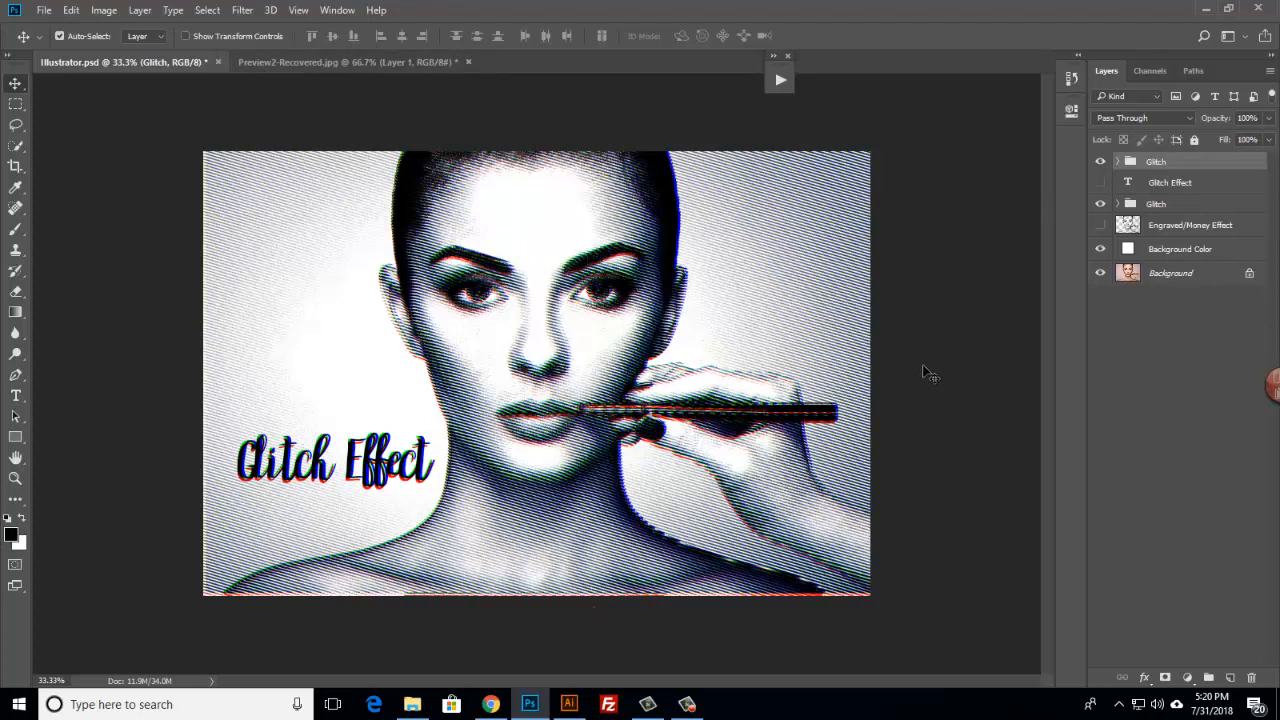
# Switch to Adobe Illustrator and open the Adobe Illustrator Version PSD file from the Desktop
pyautogui.moveTo(569, 702)
pyautogui.click(573, 706)
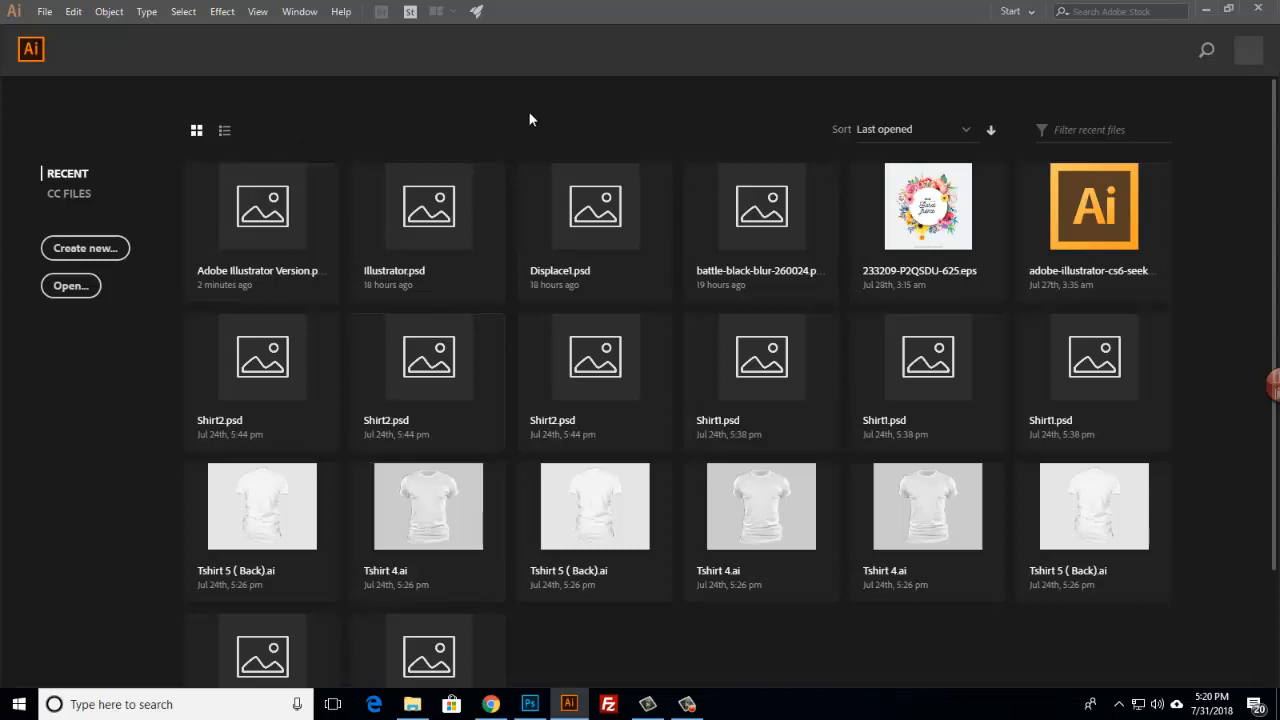
pyautogui.click(44, 16)
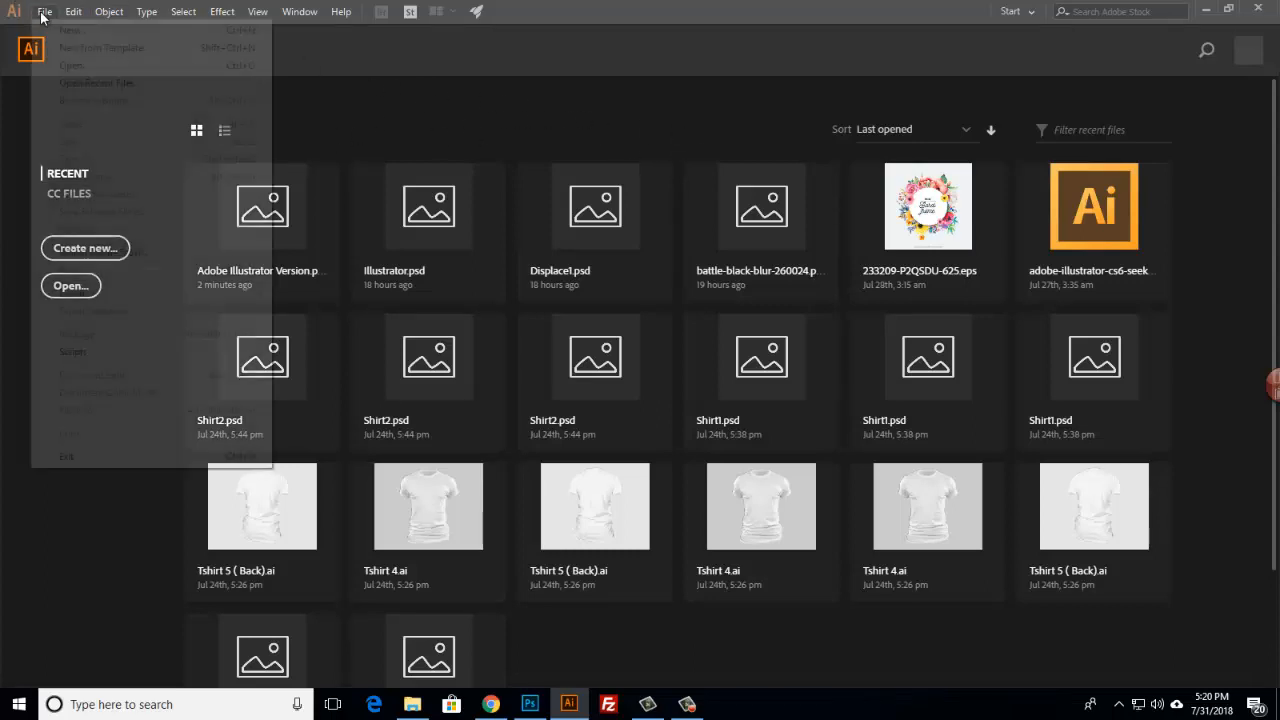
pyautogui.click(78, 63)
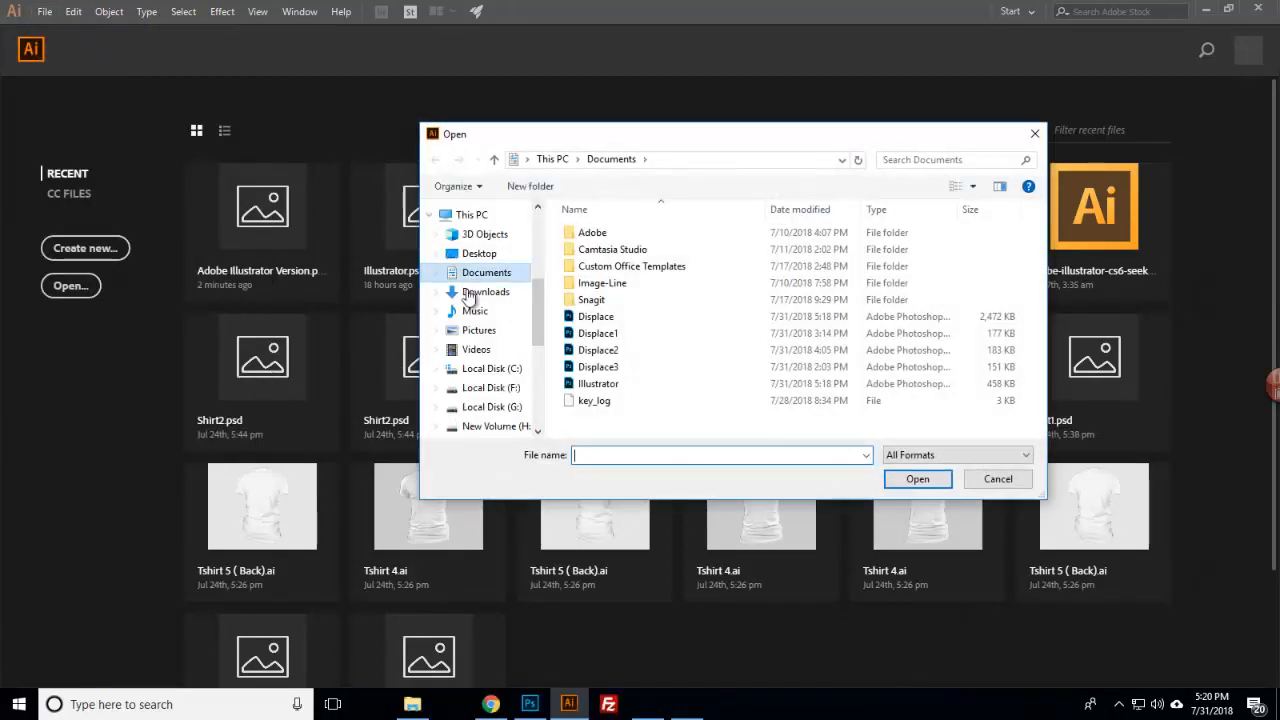
pyautogui.click(472, 254)
pyautogui.scroll(-5, 900, 330)
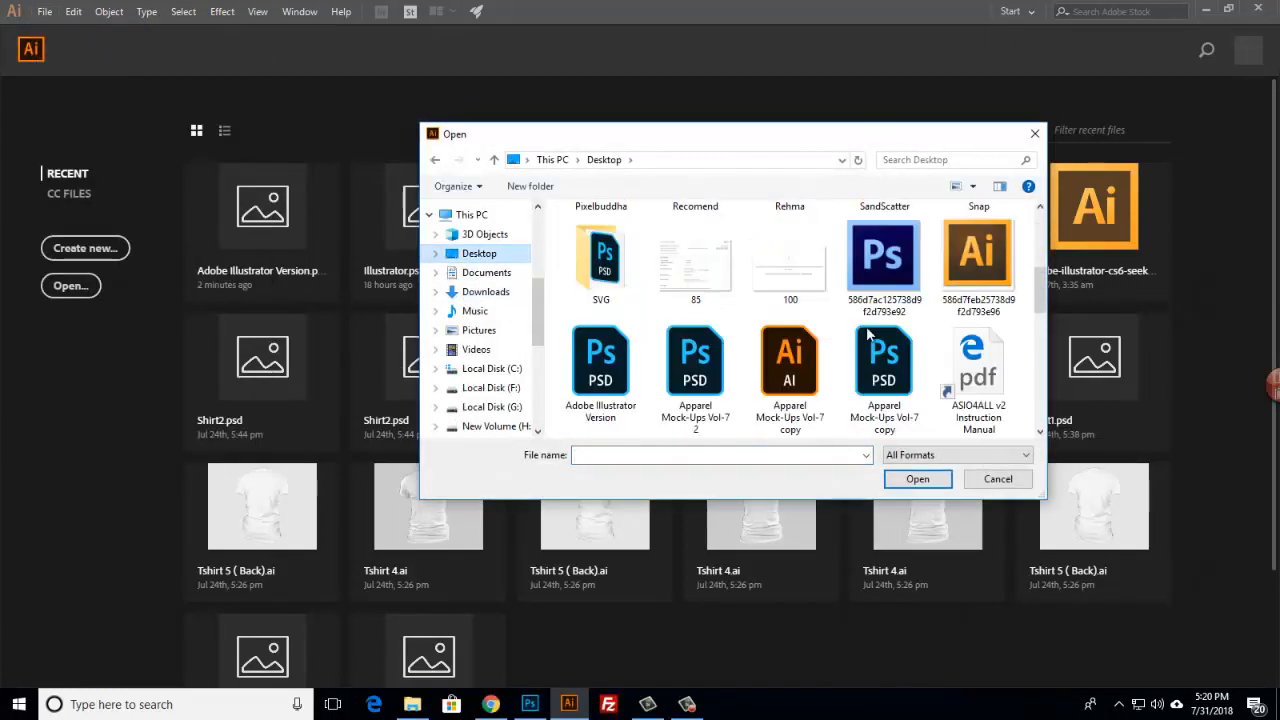
pyautogui.scroll(3, 993, 318)
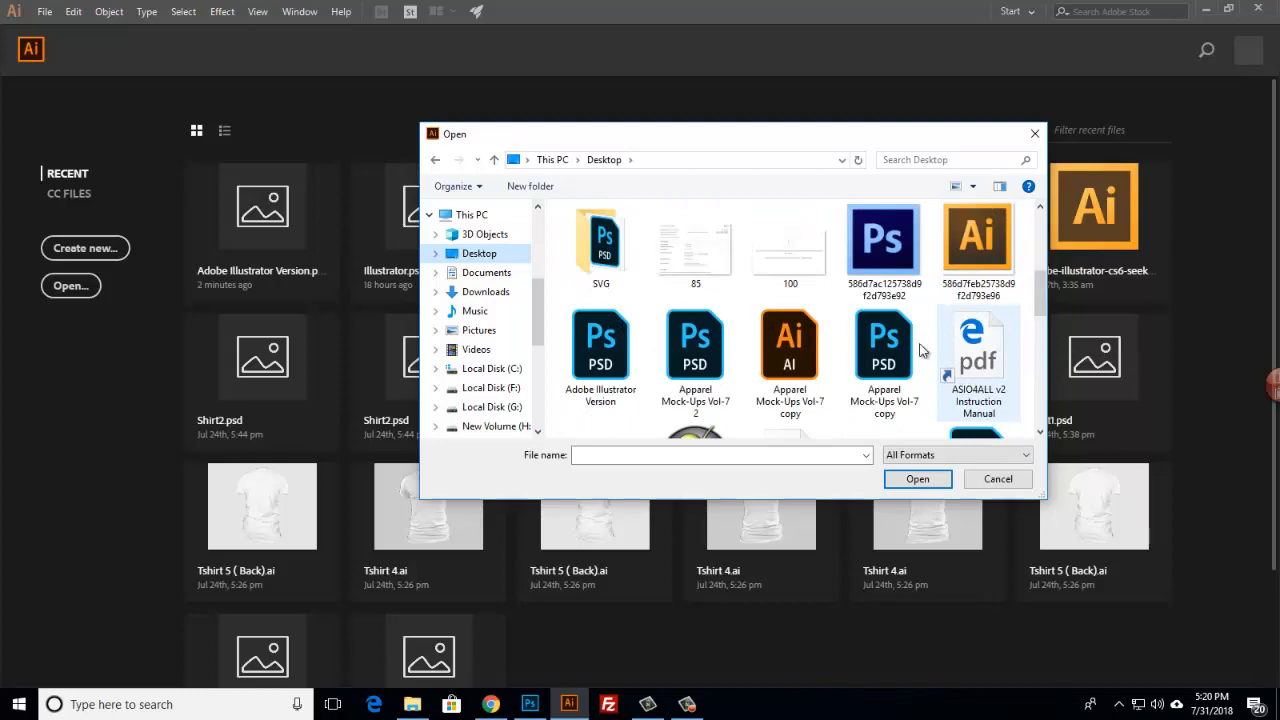
pyautogui.click(596, 363)
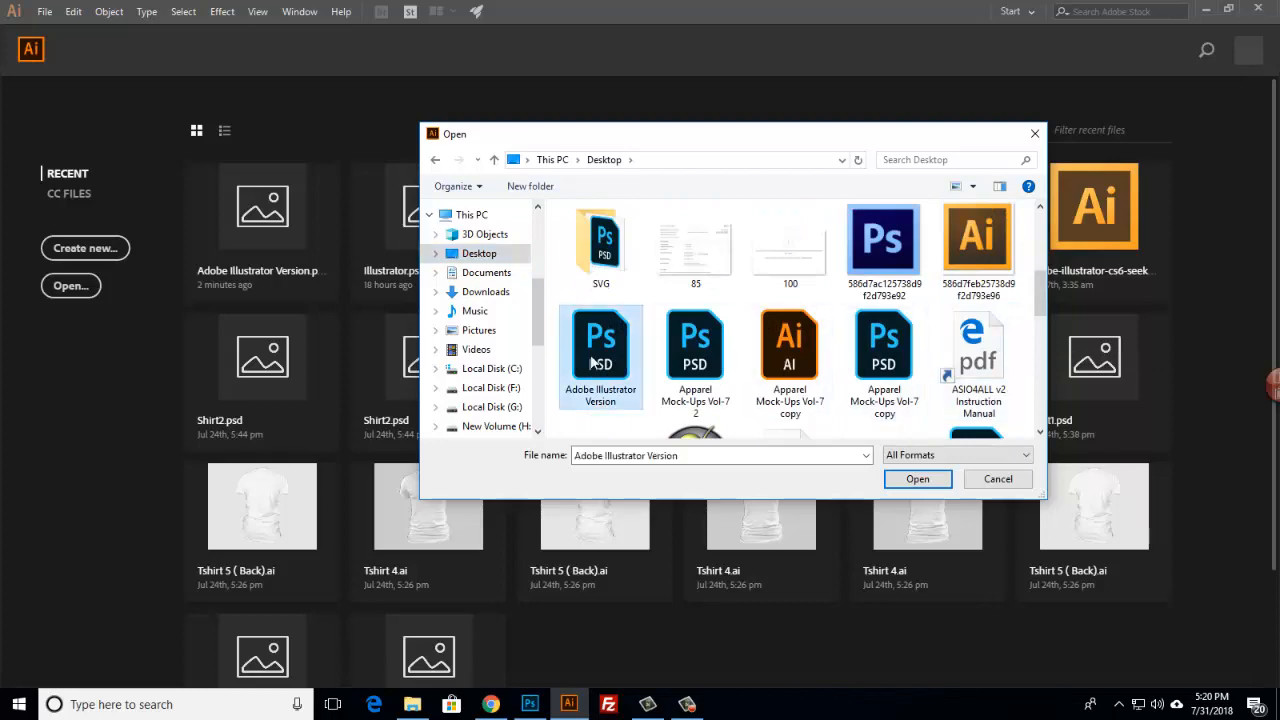
pyautogui.click(914, 480)
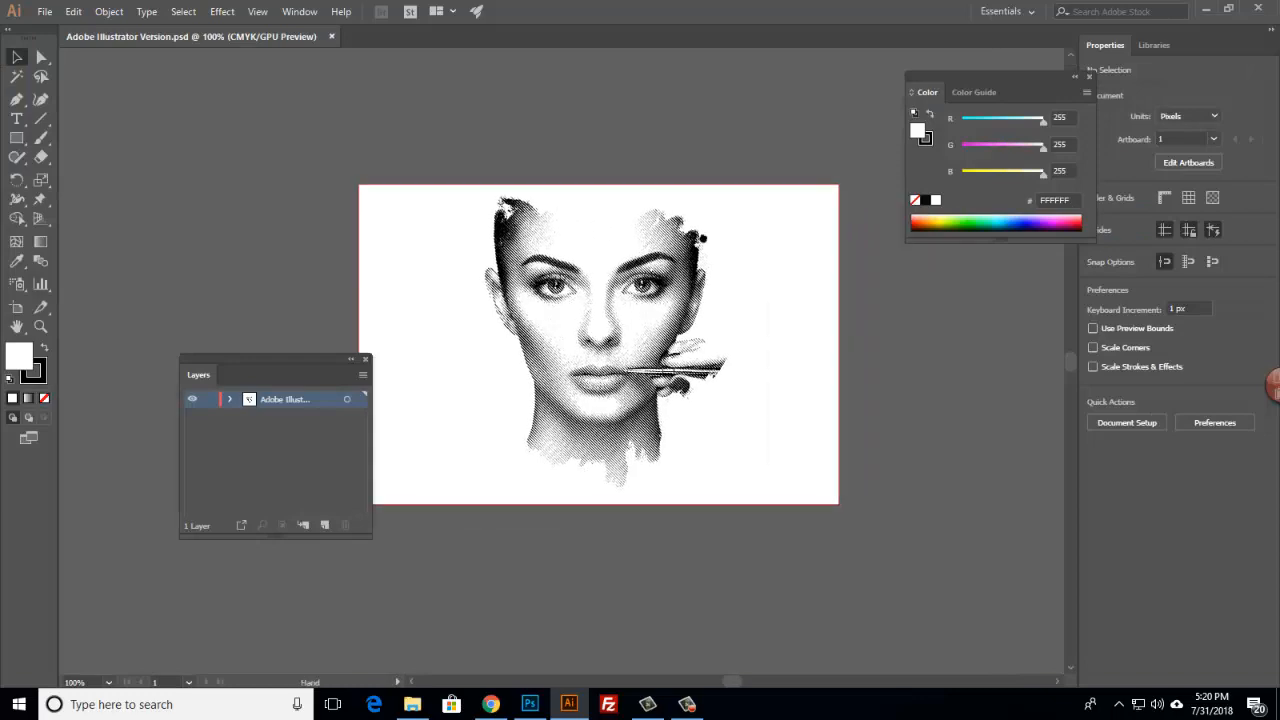
# Select the engraved portrait bitmap on the artboard and set its fill color to blue 2B2BF9
pyautogui.moveTo(606, 247); pyautogui.dragTo(627, 210)
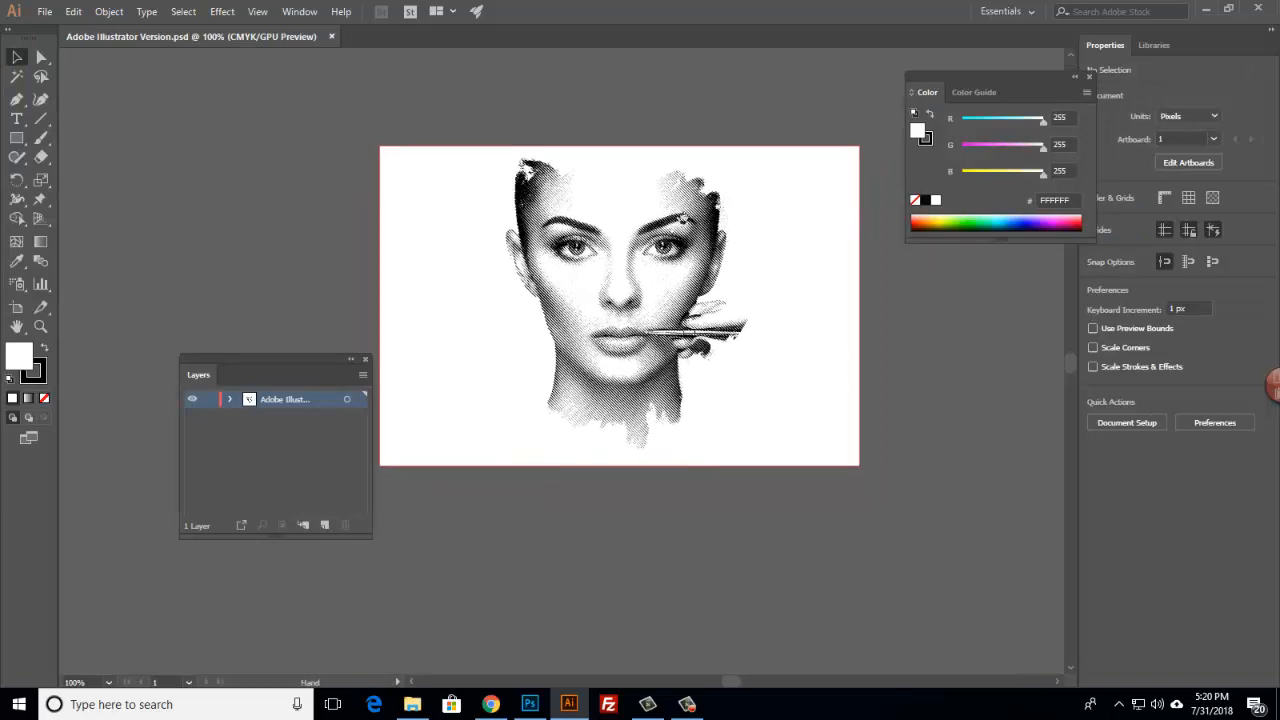
pyautogui.moveTo(680, 284); pyautogui.dragTo(752, 350)
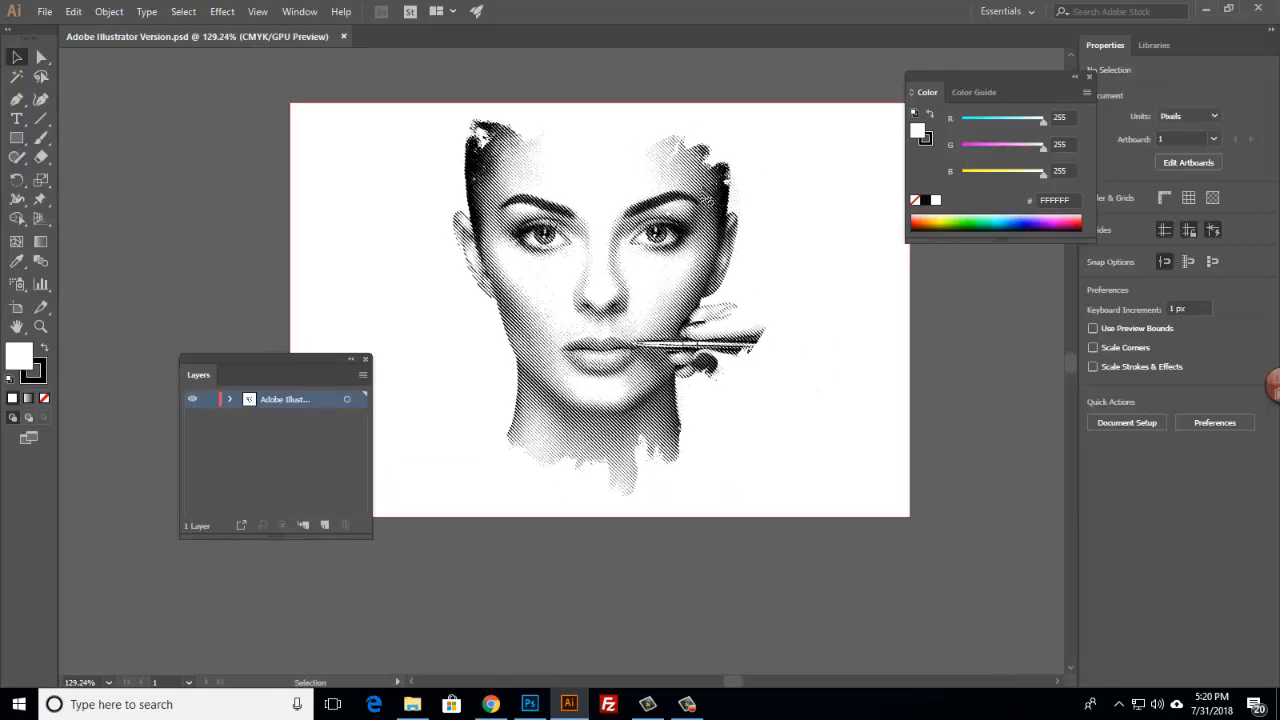
pyautogui.press('v')
pyautogui.click(734, 200)
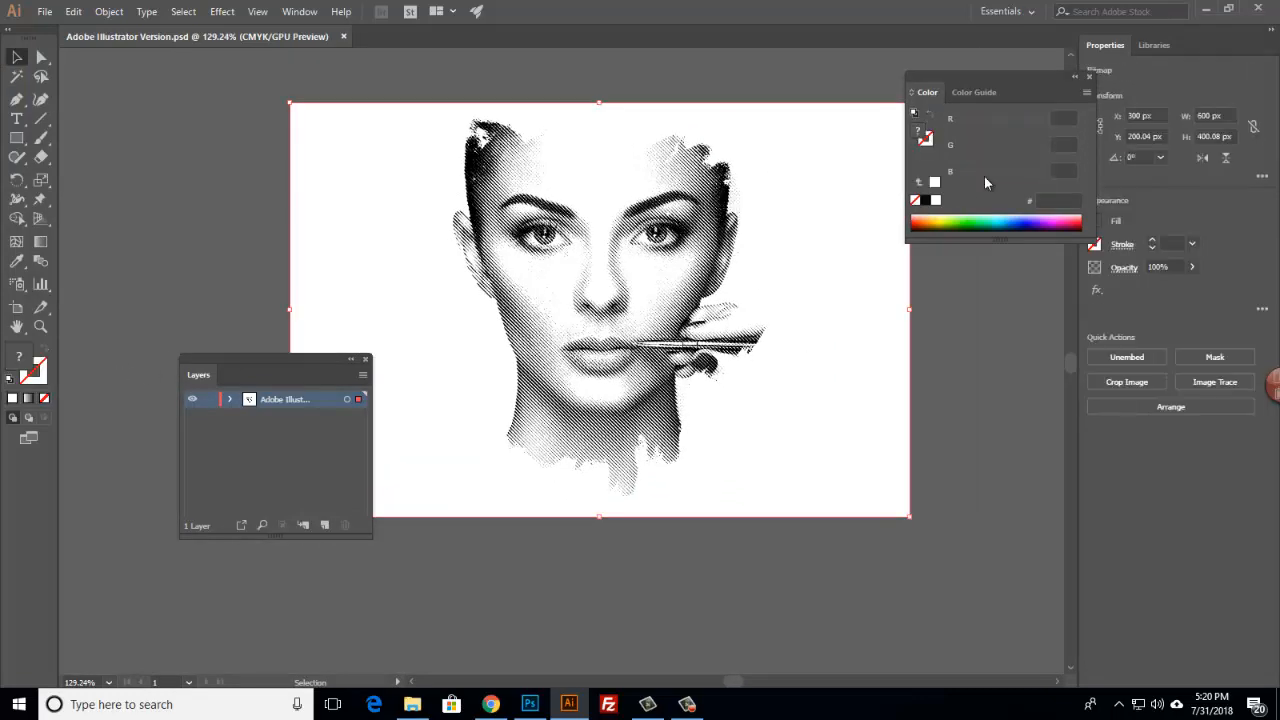
pyautogui.doubleClick(28, 358)
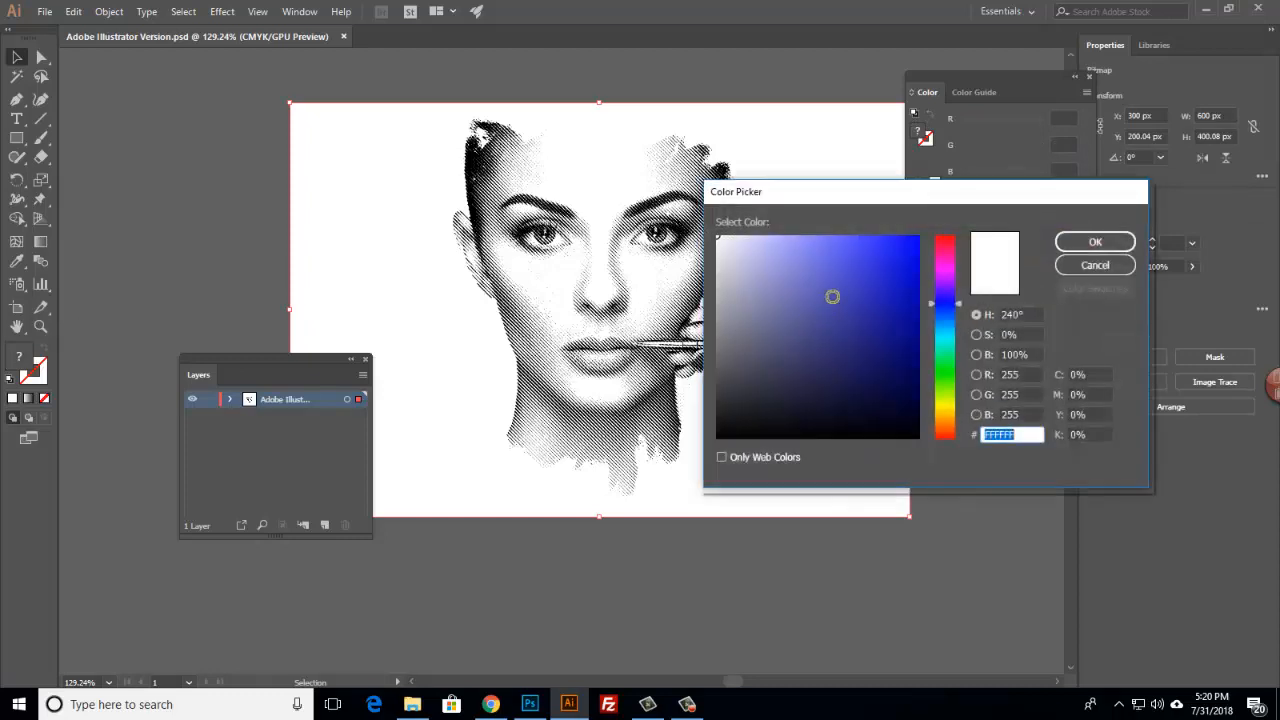
pyautogui.click(886, 240)
pyautogui.click(1080, 240)
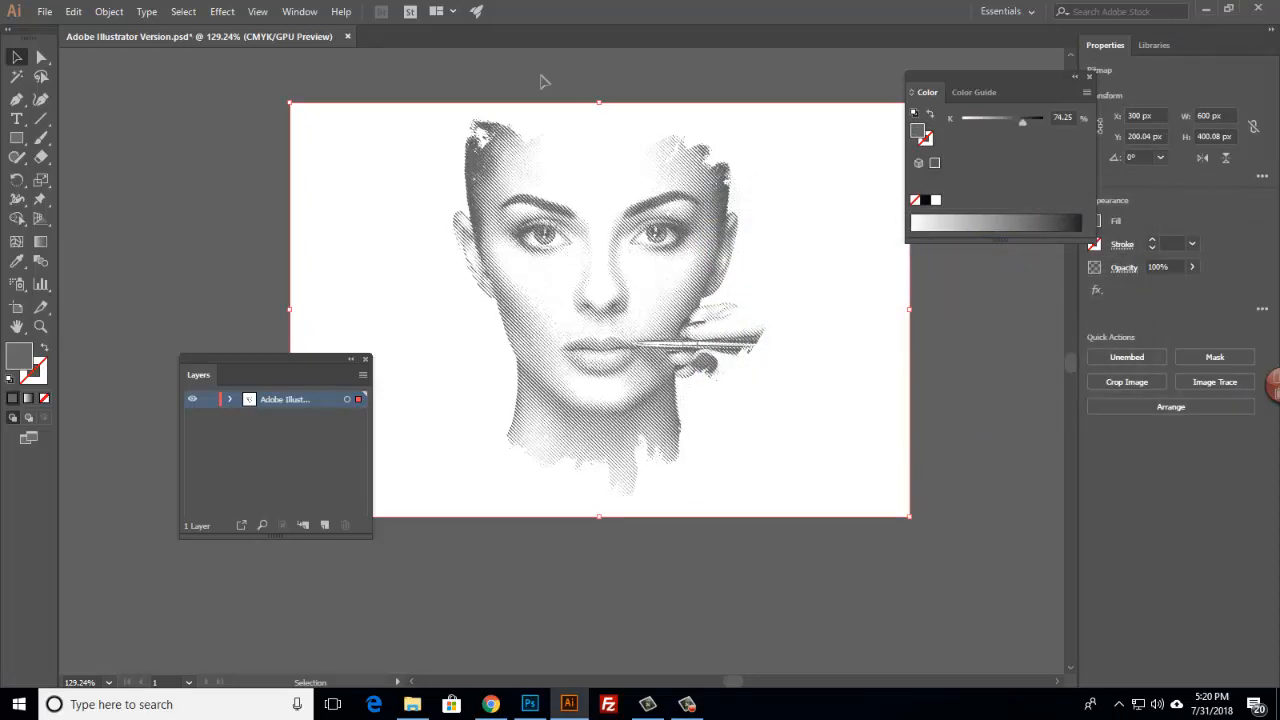
pyautogui.doubleClick(19, 362)
pyautogui.click(884, 246)
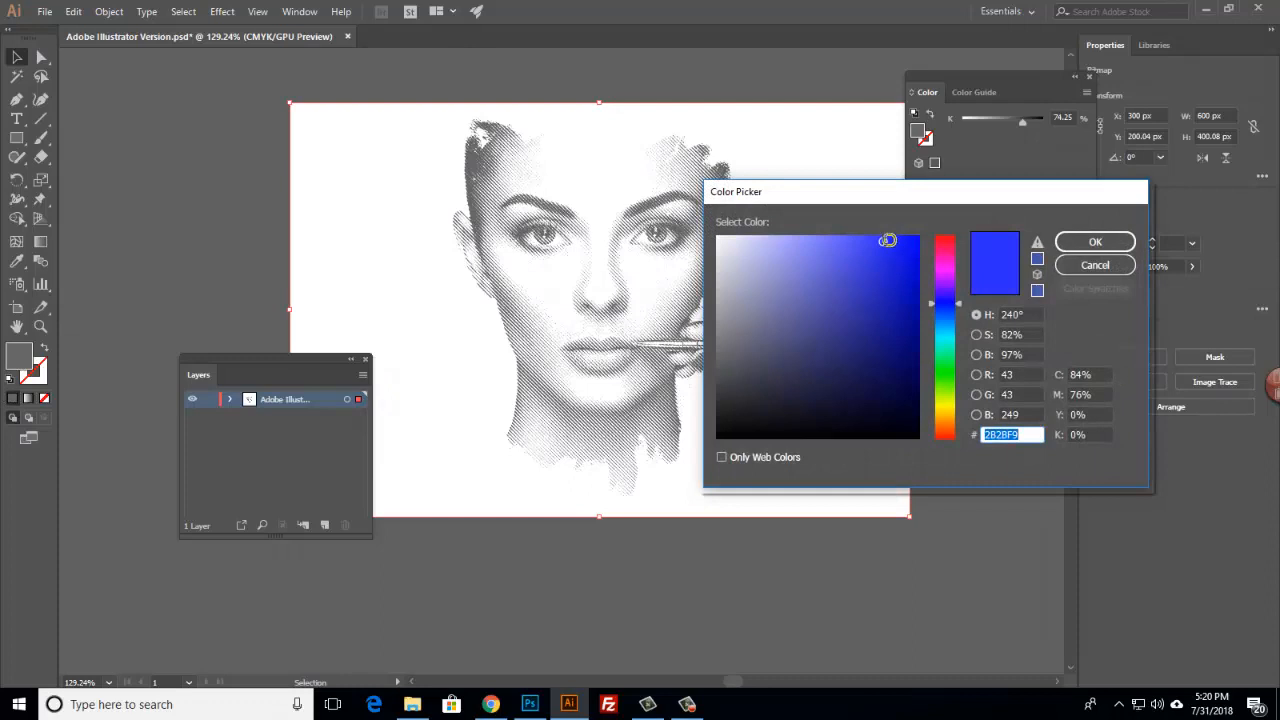
pyautogui.click(1094, 243)
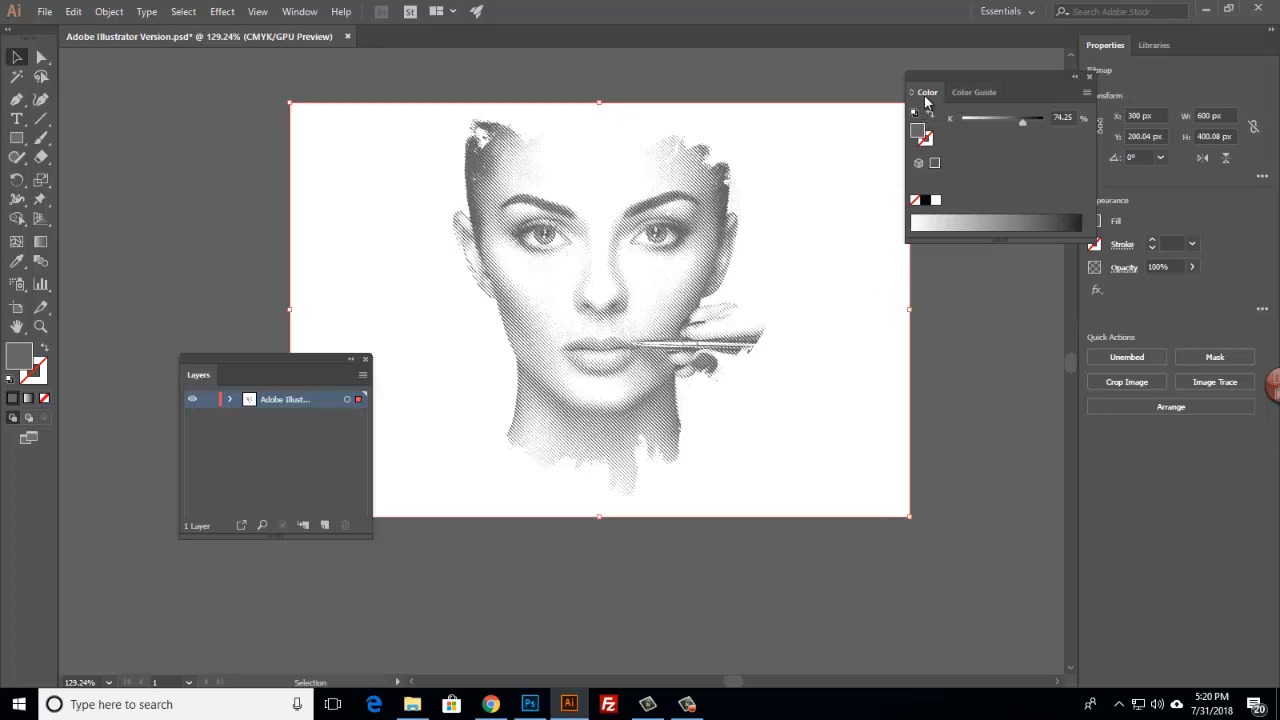
# Change the fill's color mode from Grayscale to RGB, and close and redisplay the Color controls
pyautogui.click(1087, 93)
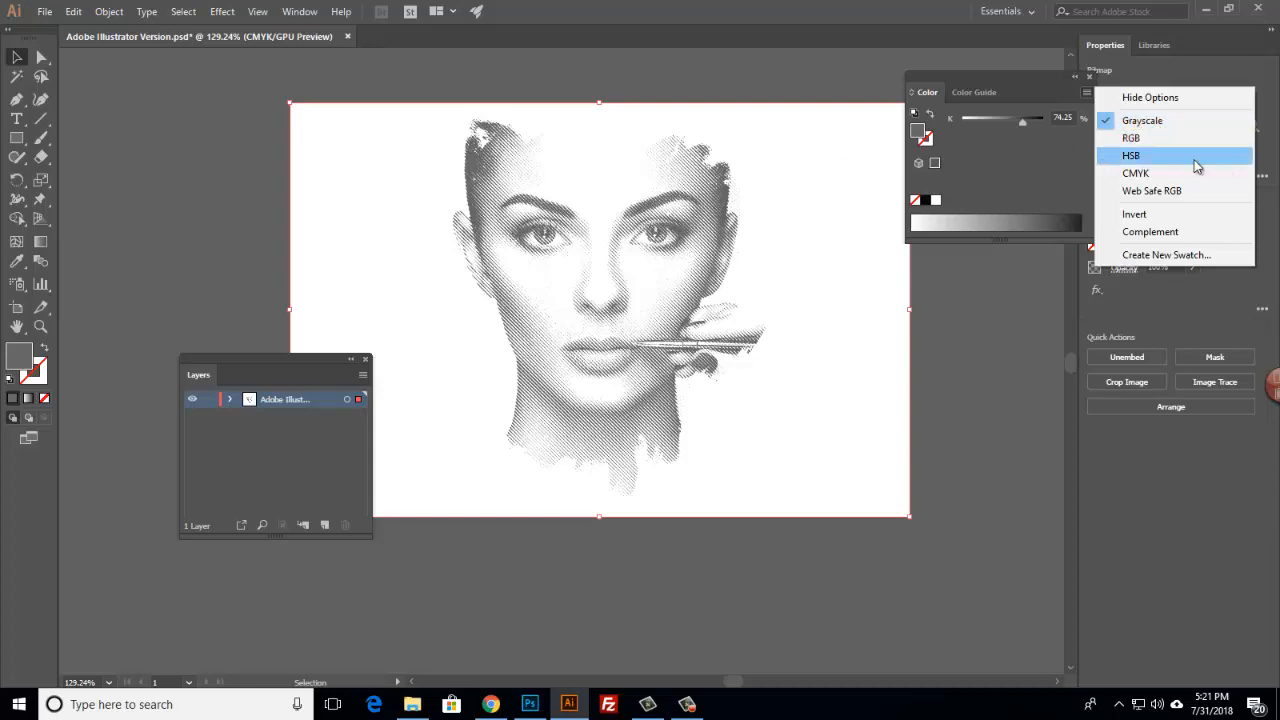
pyautogui.click(1130, 139)
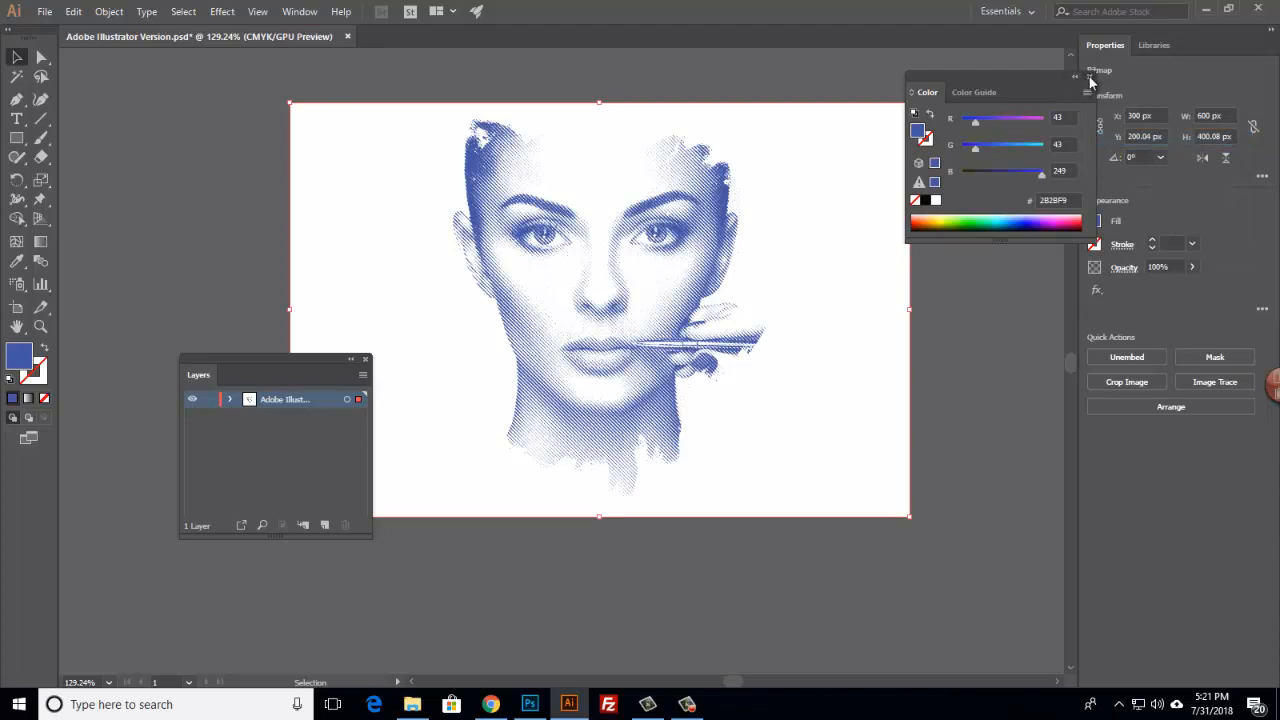
pyautogui.click(1089, 77)
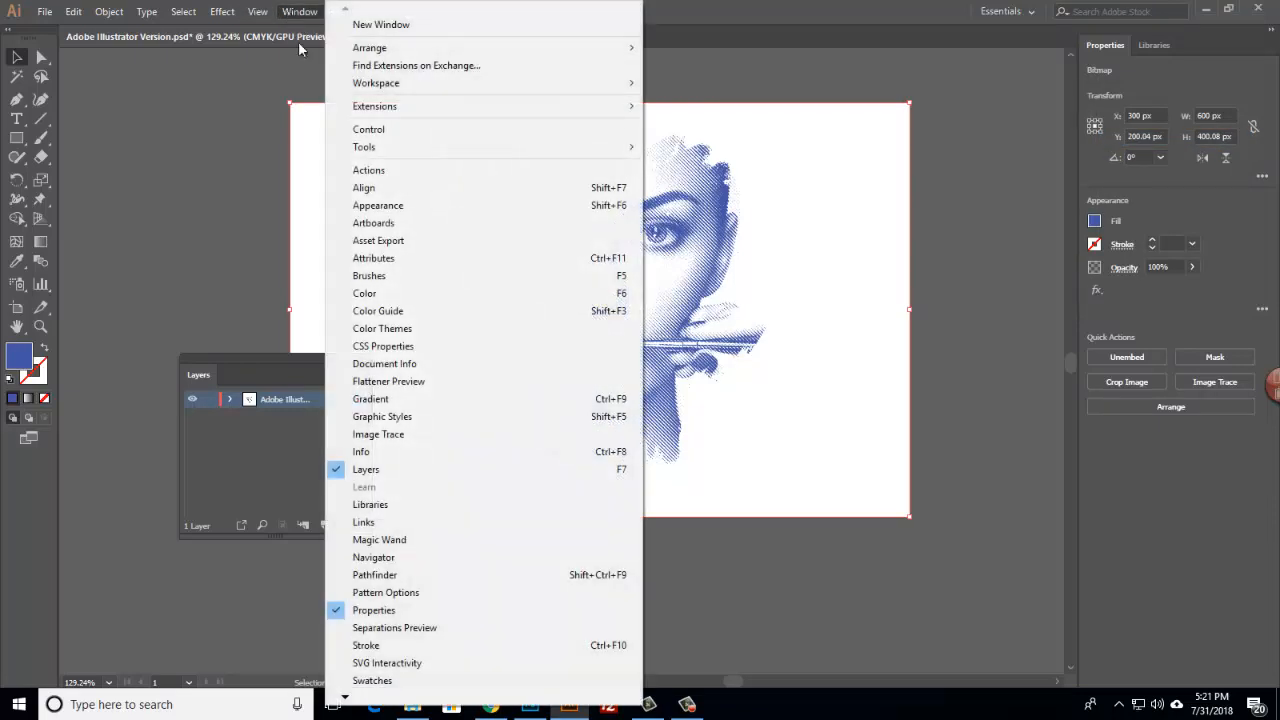
pyautogui.click(391, 293)
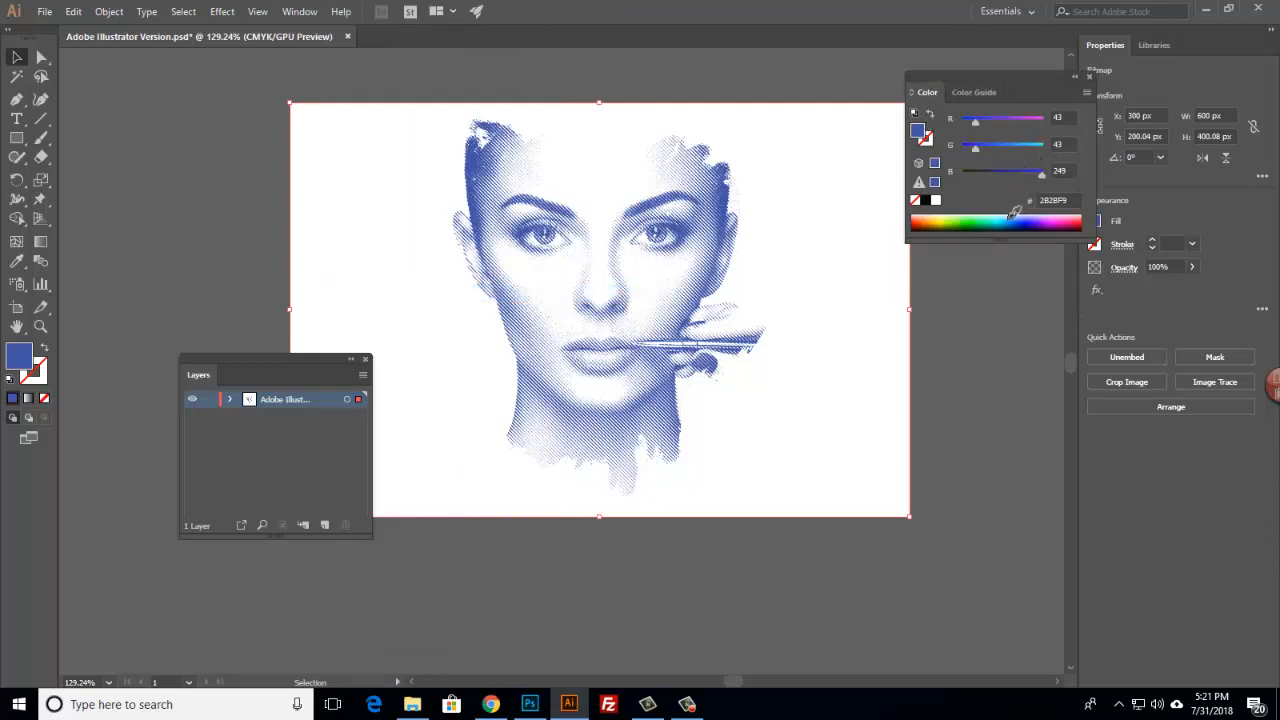
# Try different spectrum hues on the portrait bitmap and recolor it green 038B00
pyautogui.moveTo(948, 216); pyautogui.dragTo(1082, 224)
pyautogui.click(973, 220)
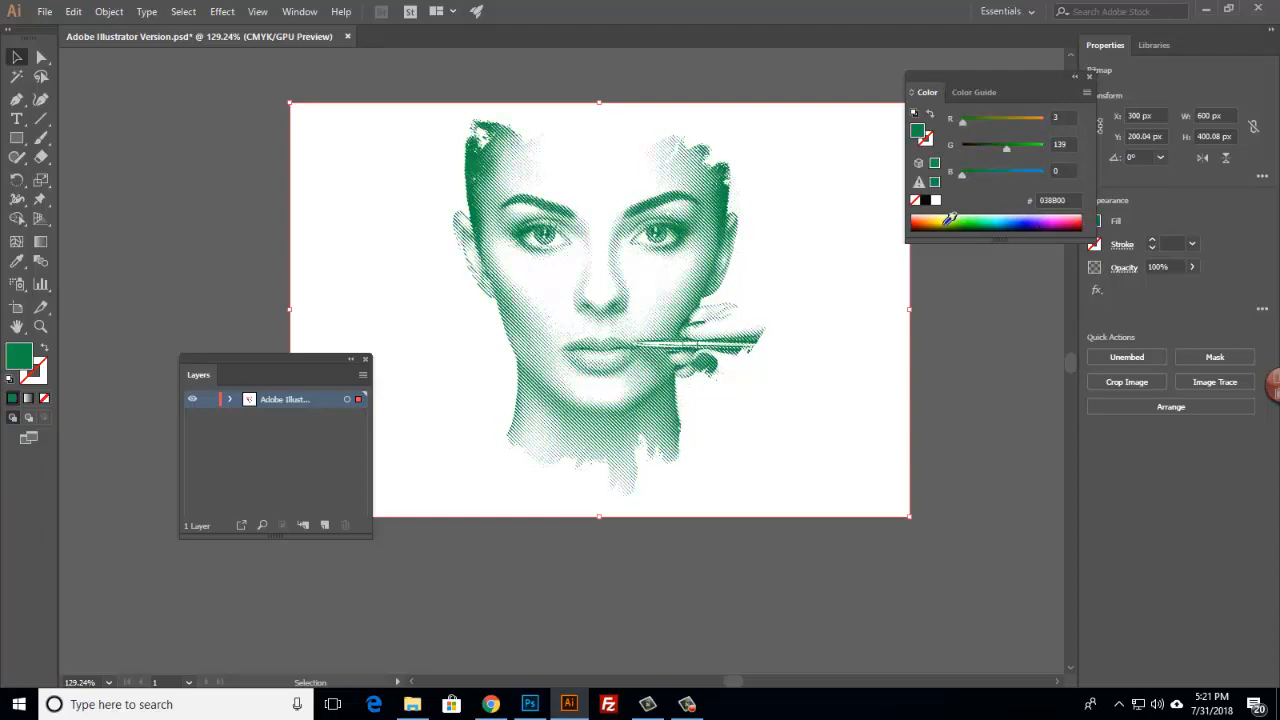
pyautogui.doubleClick(26, 360)
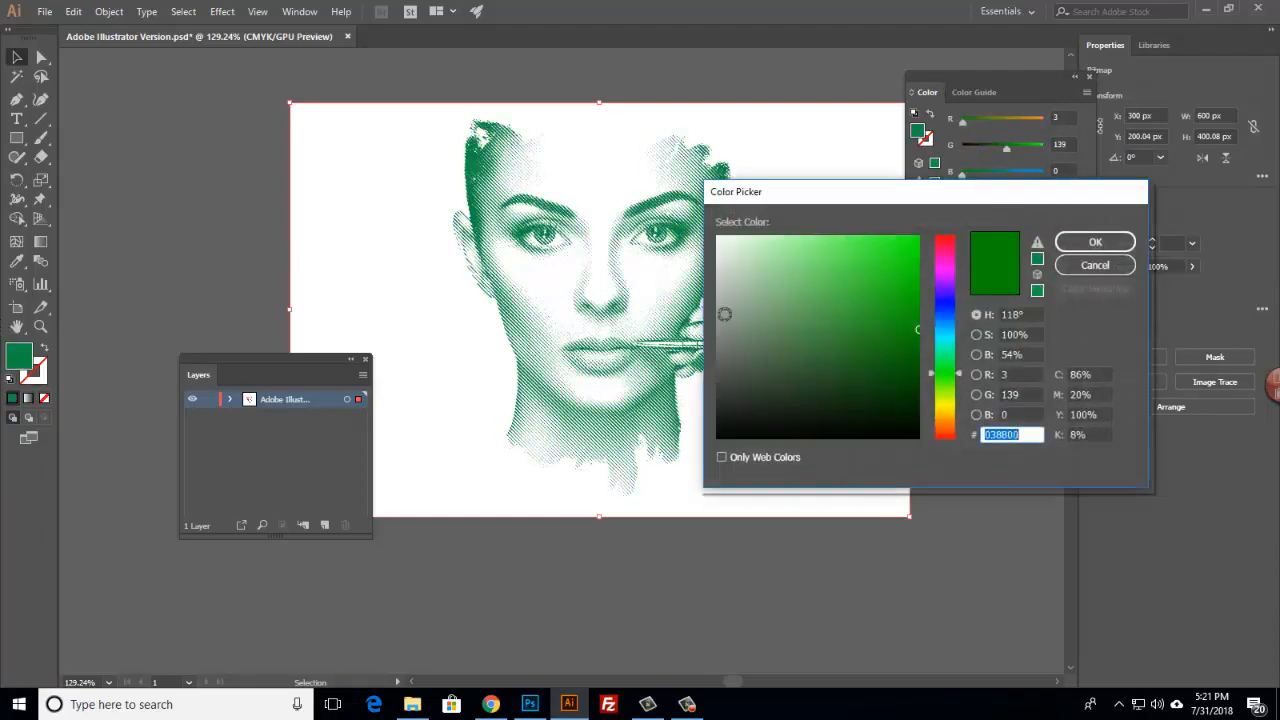
pyautogui.click(1094, 262)
# Set the portrait bitmap's fill color to near-black 1E211D
pyautogui.doubleClick(22, 357)
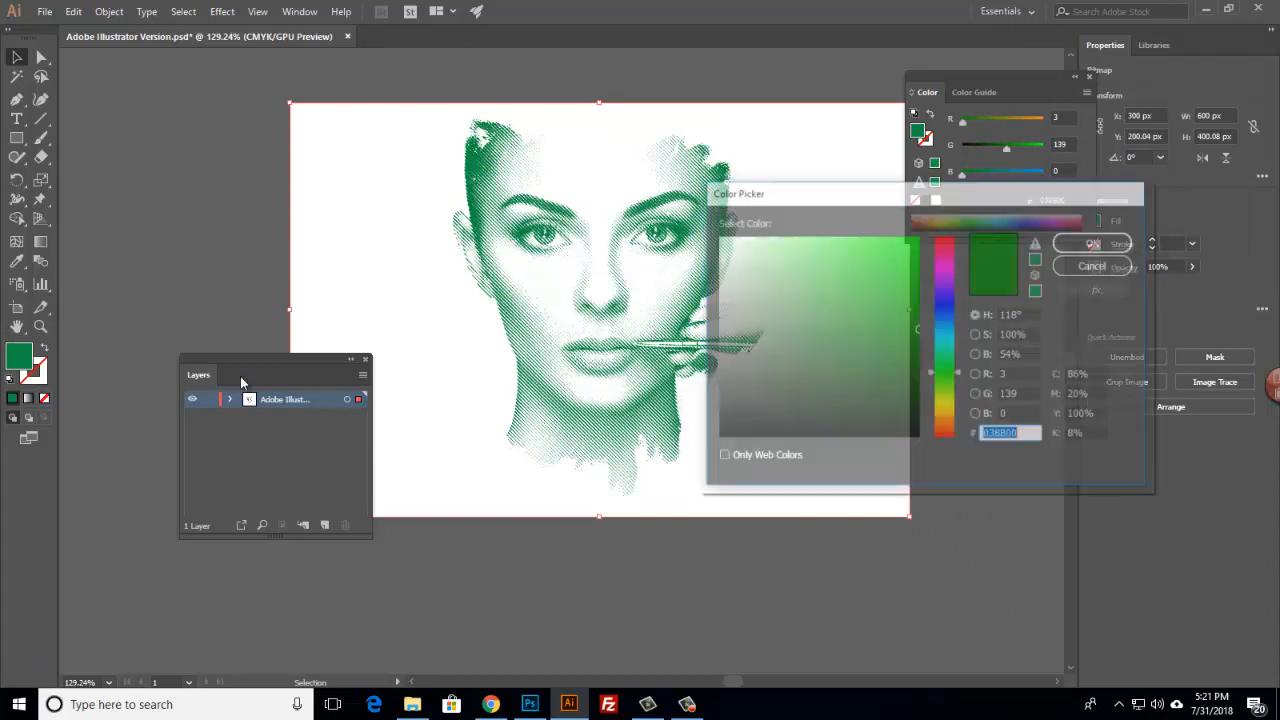
pyautogui.moveTo(757, 406); pyautogui.dragTo(738, 409)
pyautogui.click(1095, 242)
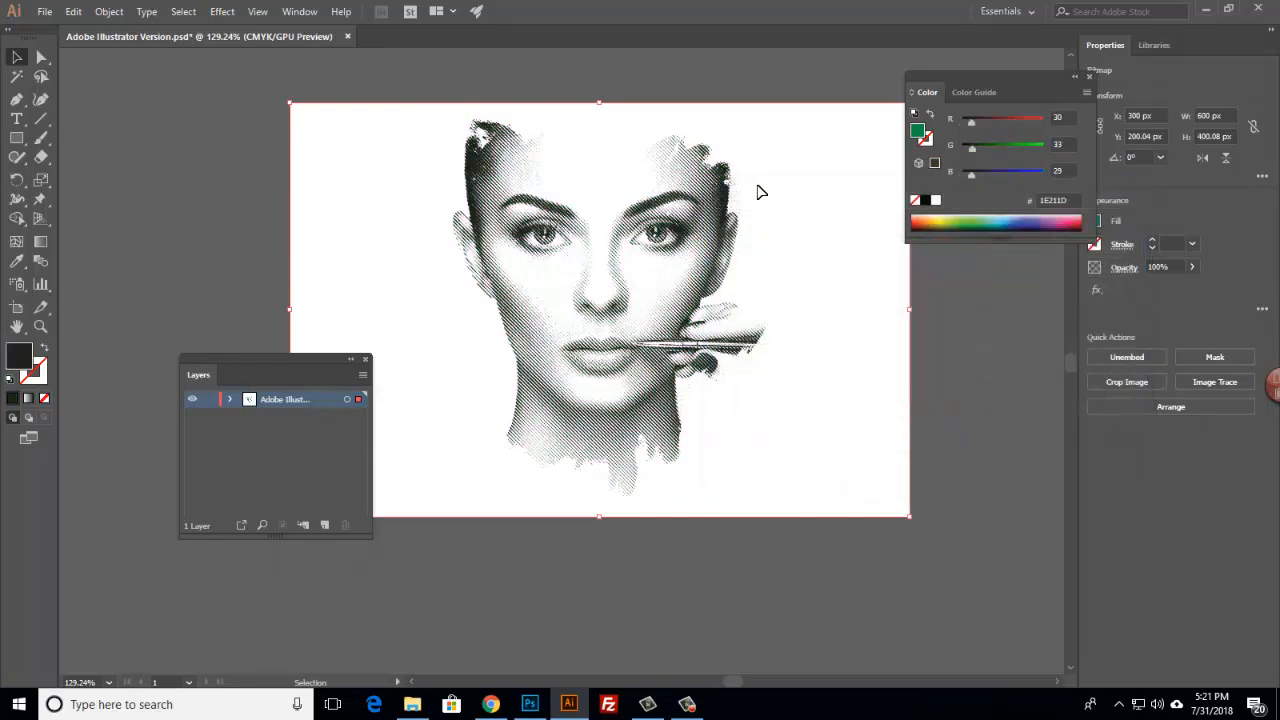
# Set the portrait bitmap's fill color to dark green 1B440C and deselect it
pyautogui.doubleClick(27, 363)
pyautogui.moveTo(878, 394); pyautogui.dragTo(884, 384)
pyautogui.click(1082, 246)
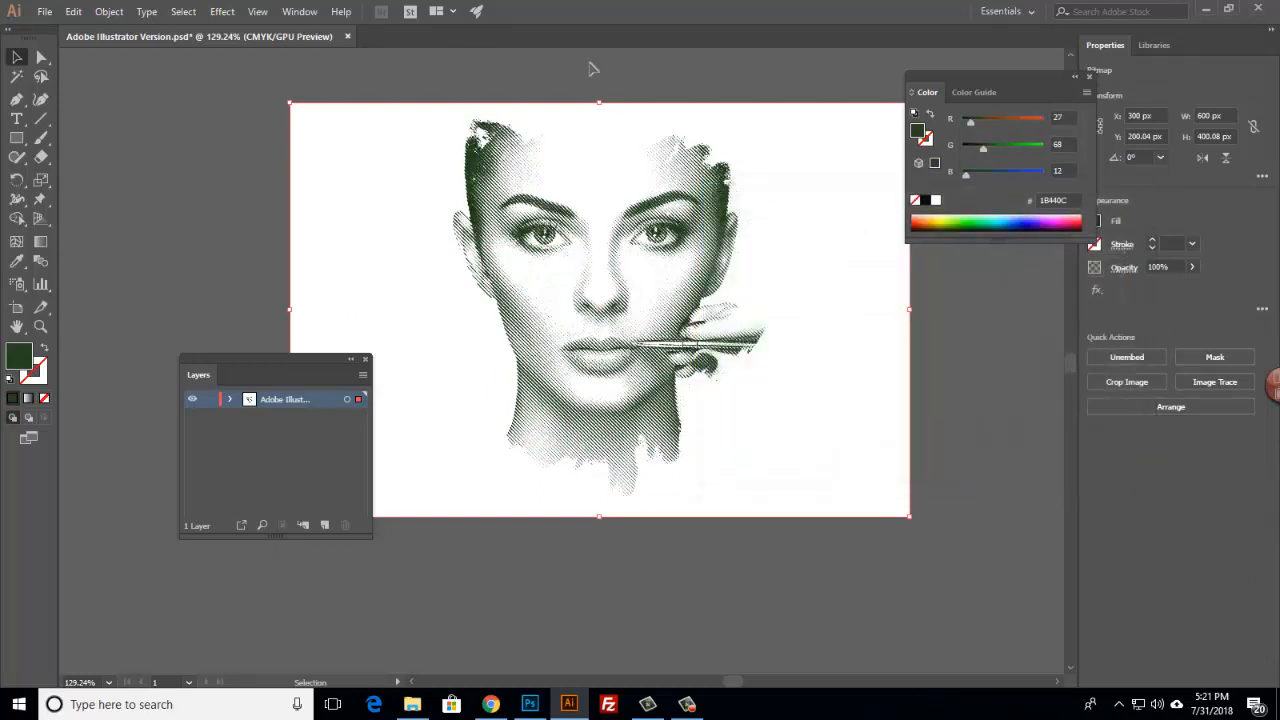
pyautogui.click(592, 70)
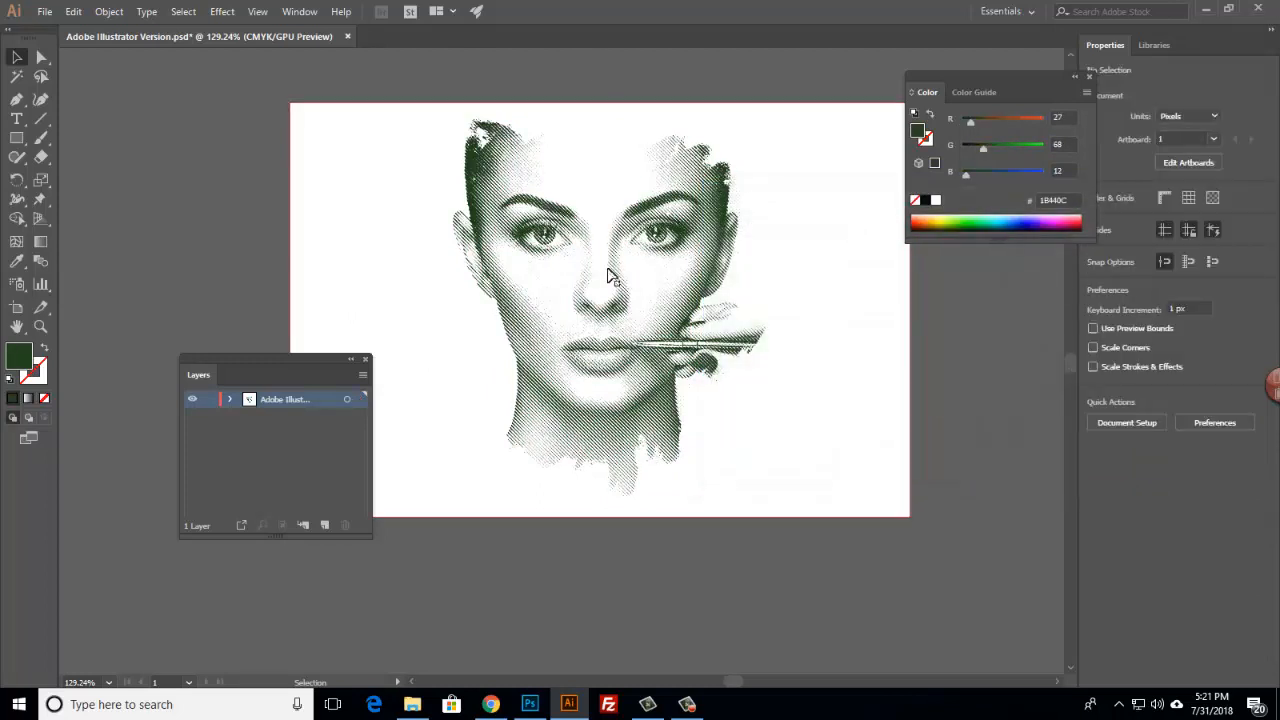